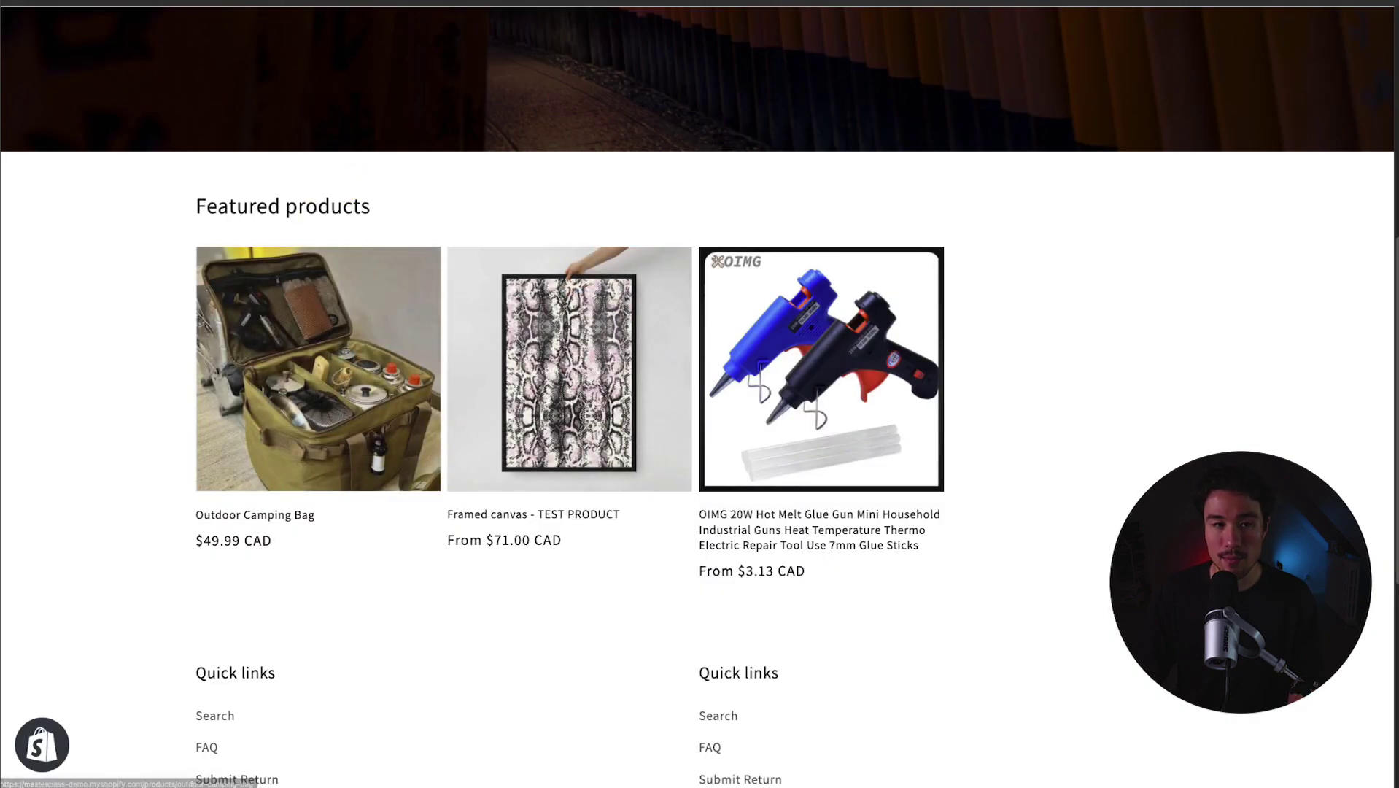
# Set the Outdoor Camping Bag product's status to Draft and save it
pyautogui.click(70, 114)
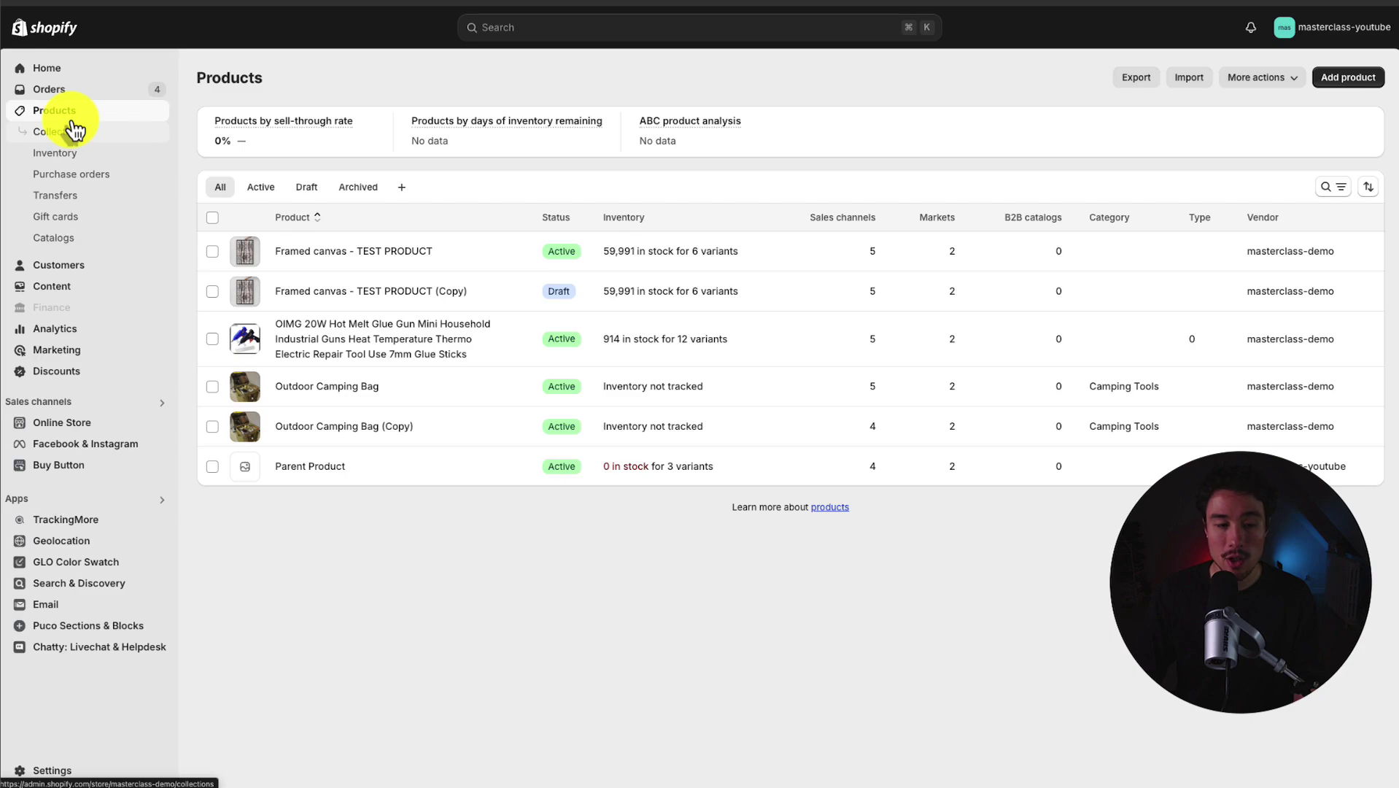
pyautogui.click(346, 388)
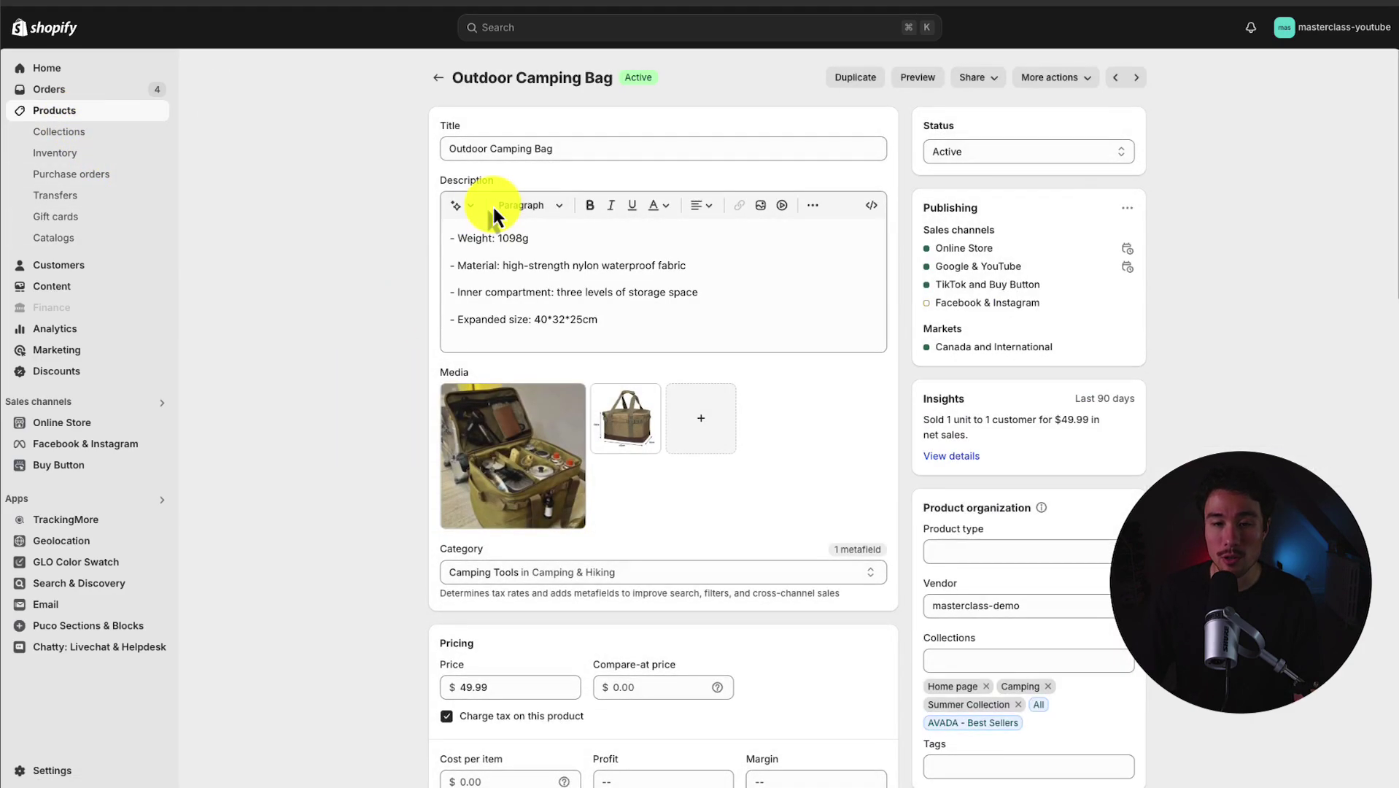
pyautogui.scroll(-5, 465, 404)
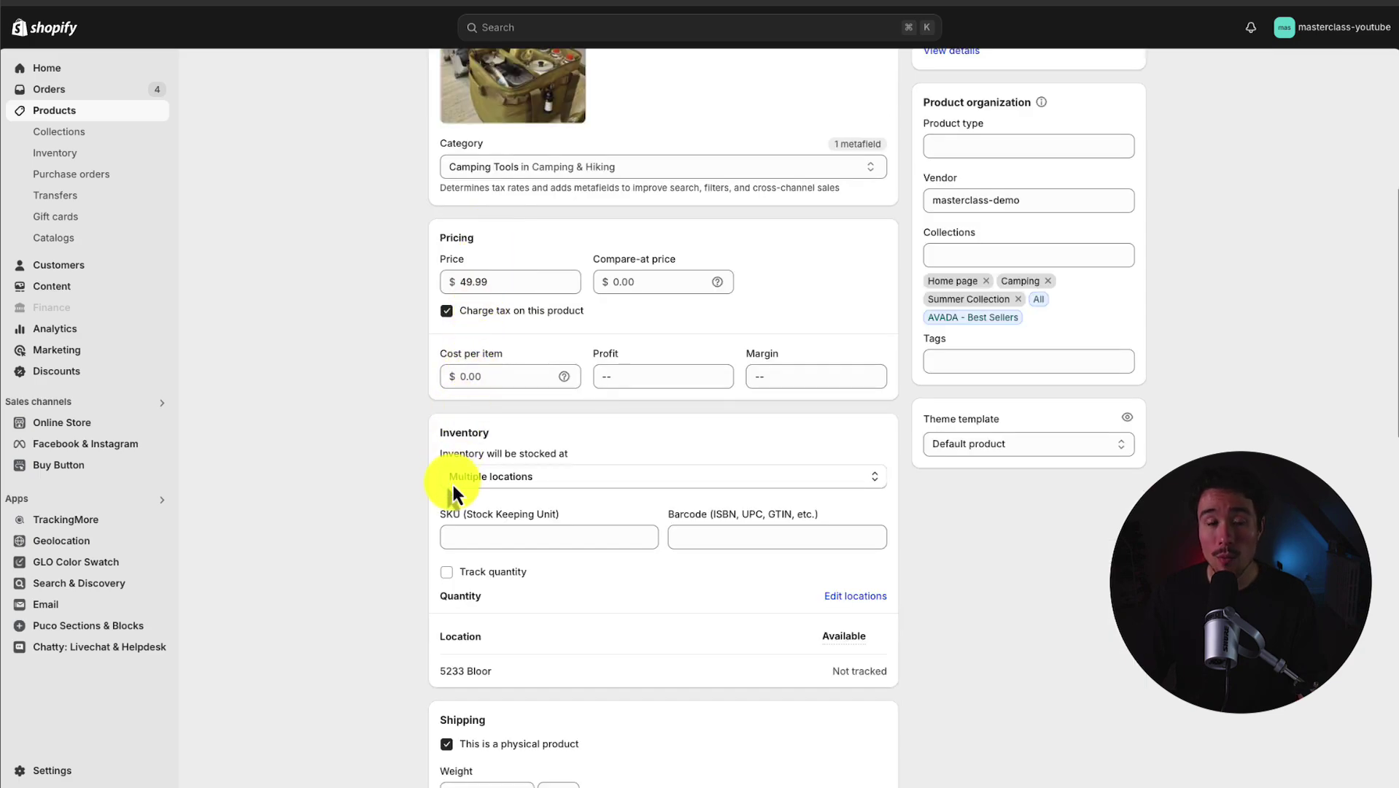
pyautogui.scroll(5, 460, 481)
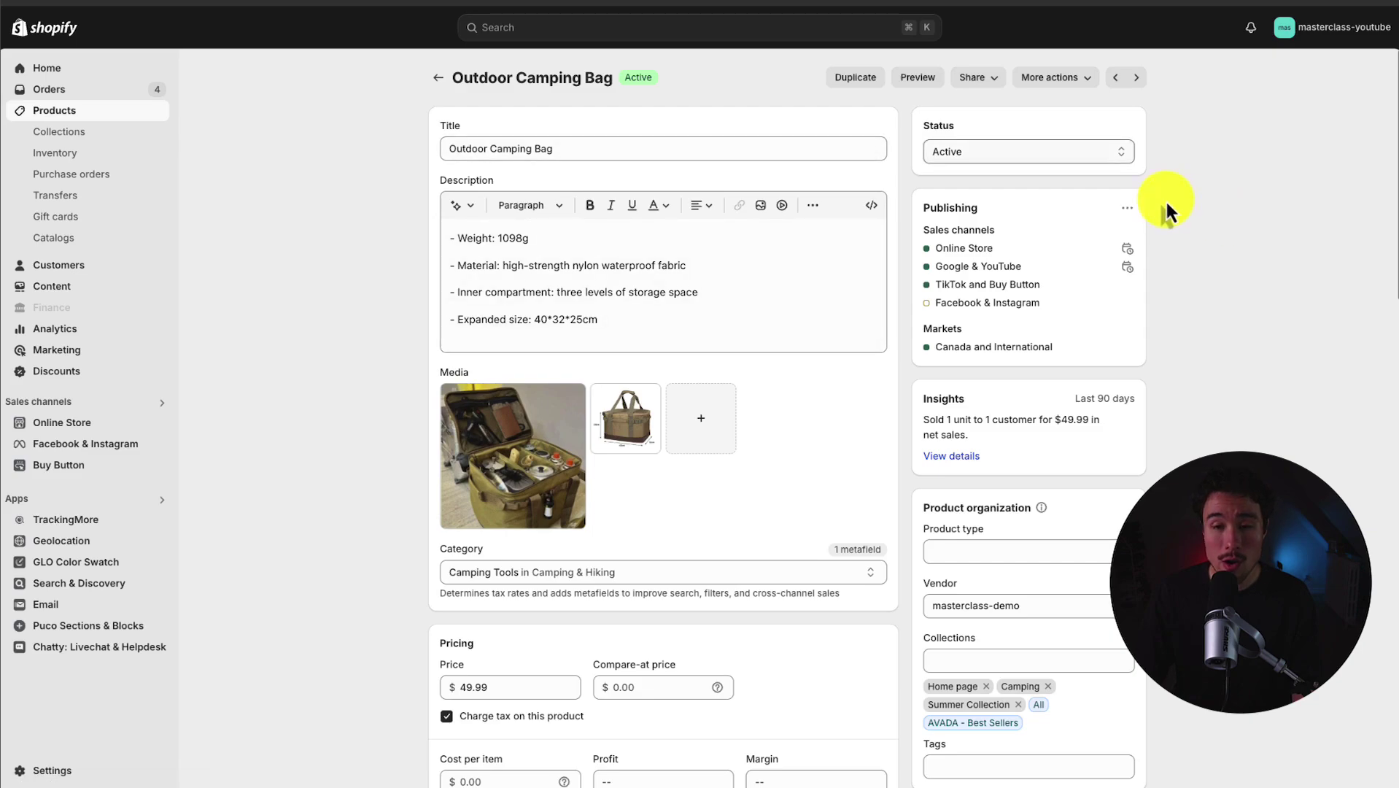
pyautogui.click(988, 153)
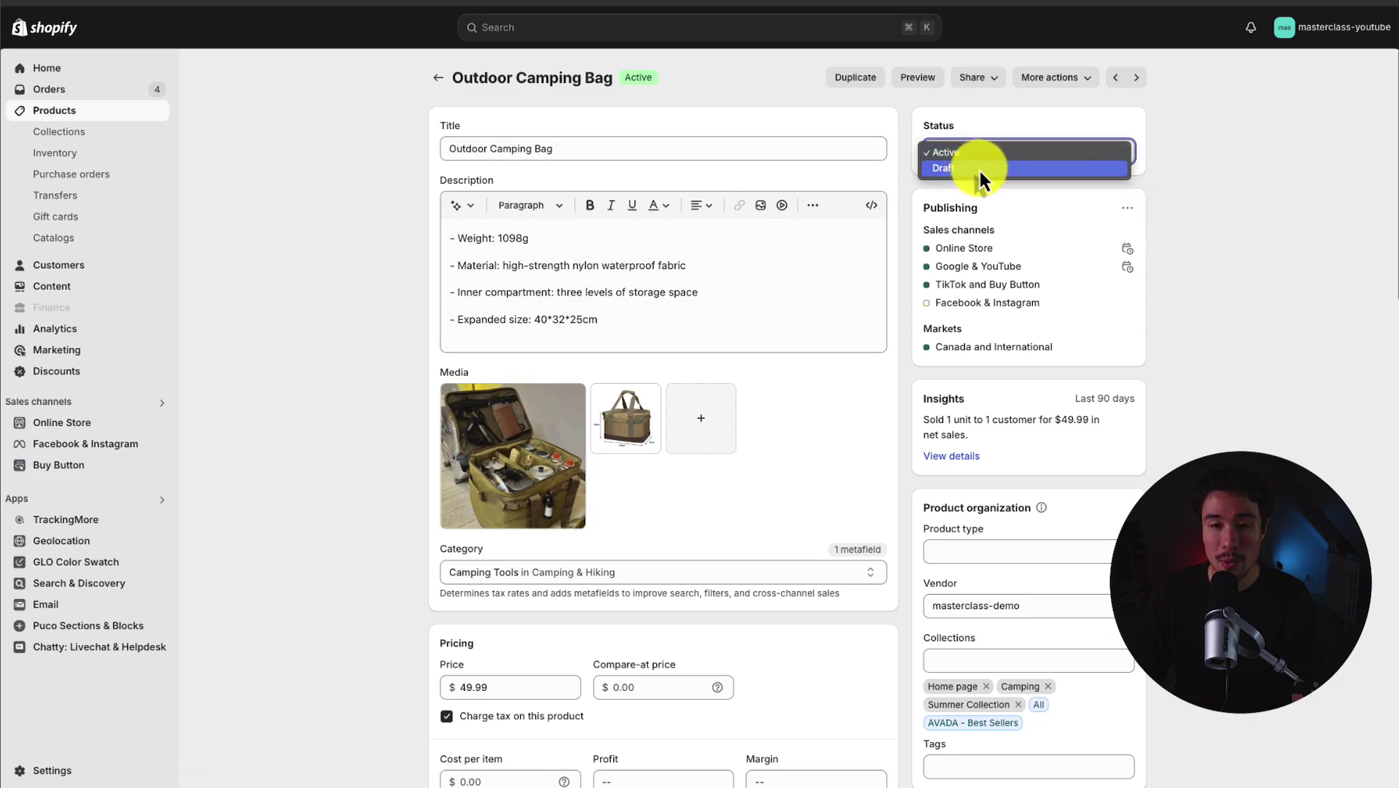
pyautogui.click(979, 168)
pyautogui.click(916, 32)
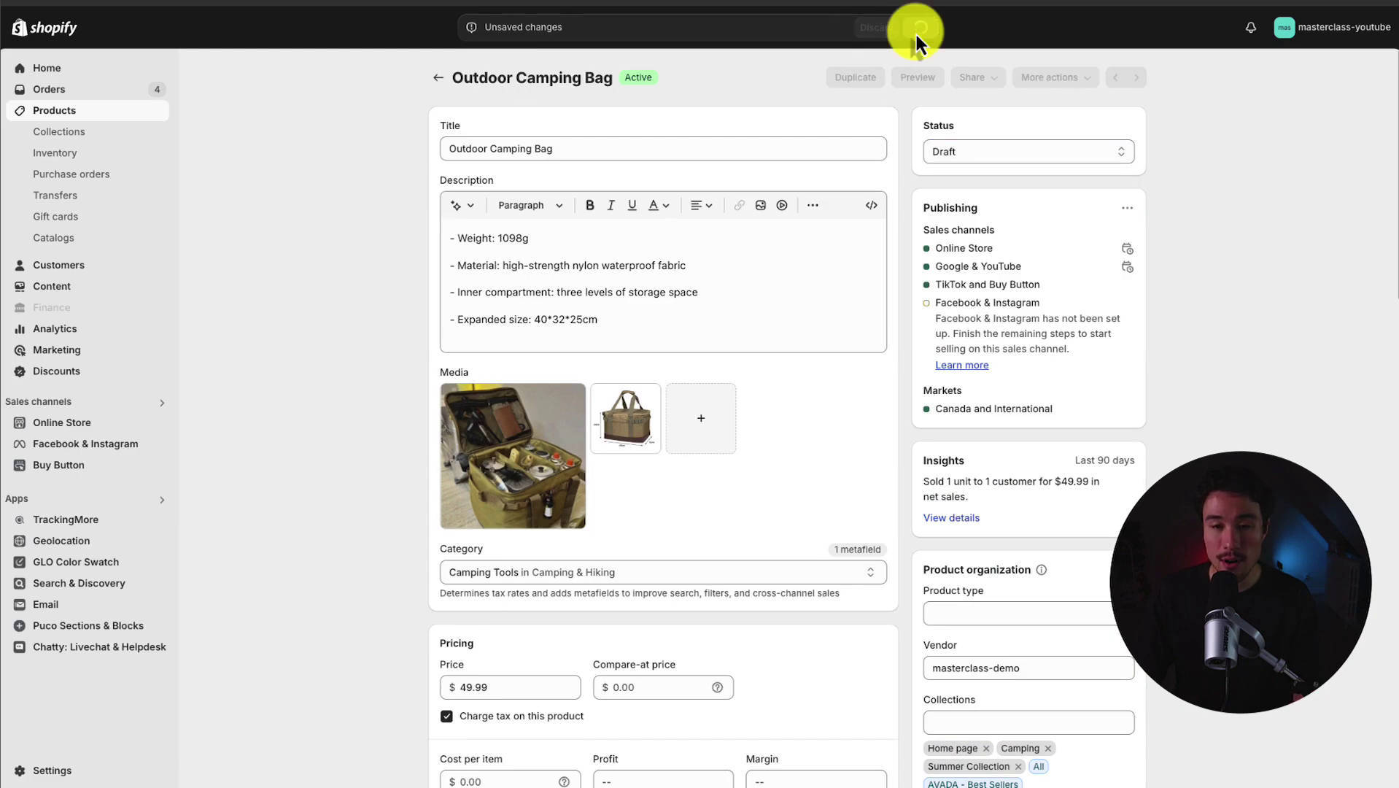
# Reload the storefront to confirm the camping bag is gone from Featured products
pyautogui.moveTo(921, 202); pyautogui.dragTo(1037, 324)
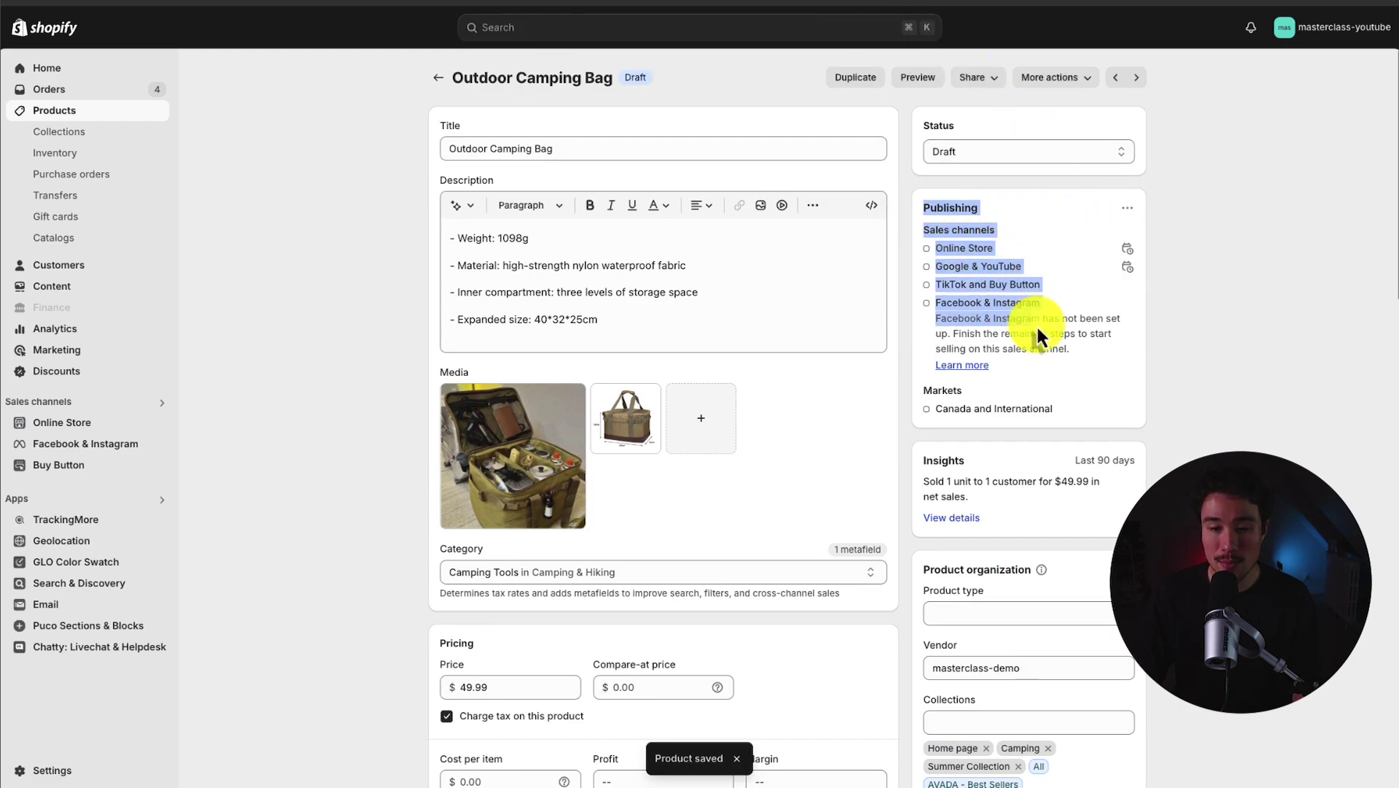
pyautogui.click(1159, 354)
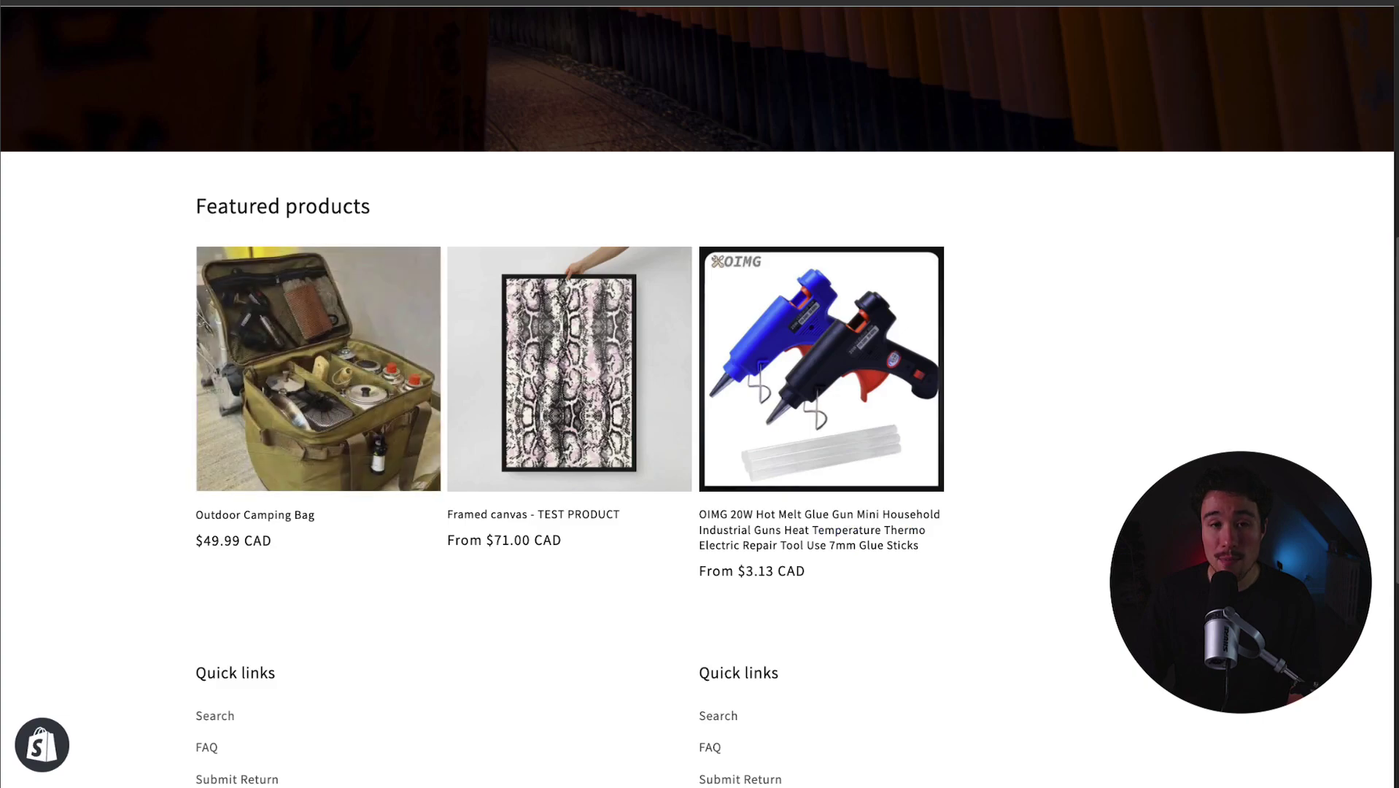
pyautogui.press('super+r')
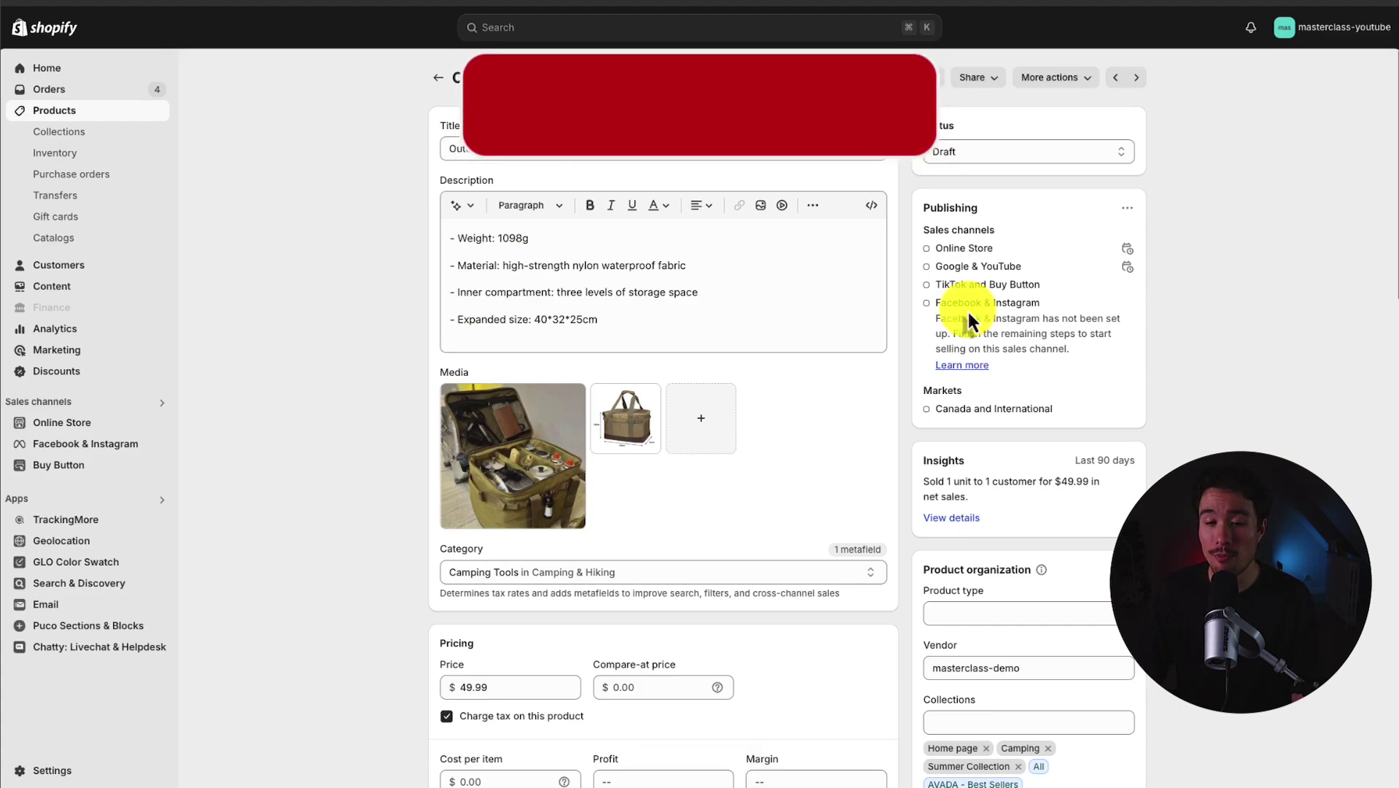
# Set the Outdoor Camping Bag back to Active and save it
pyautogui.click(1013, 151)
pyautogui.click(1010, 138)
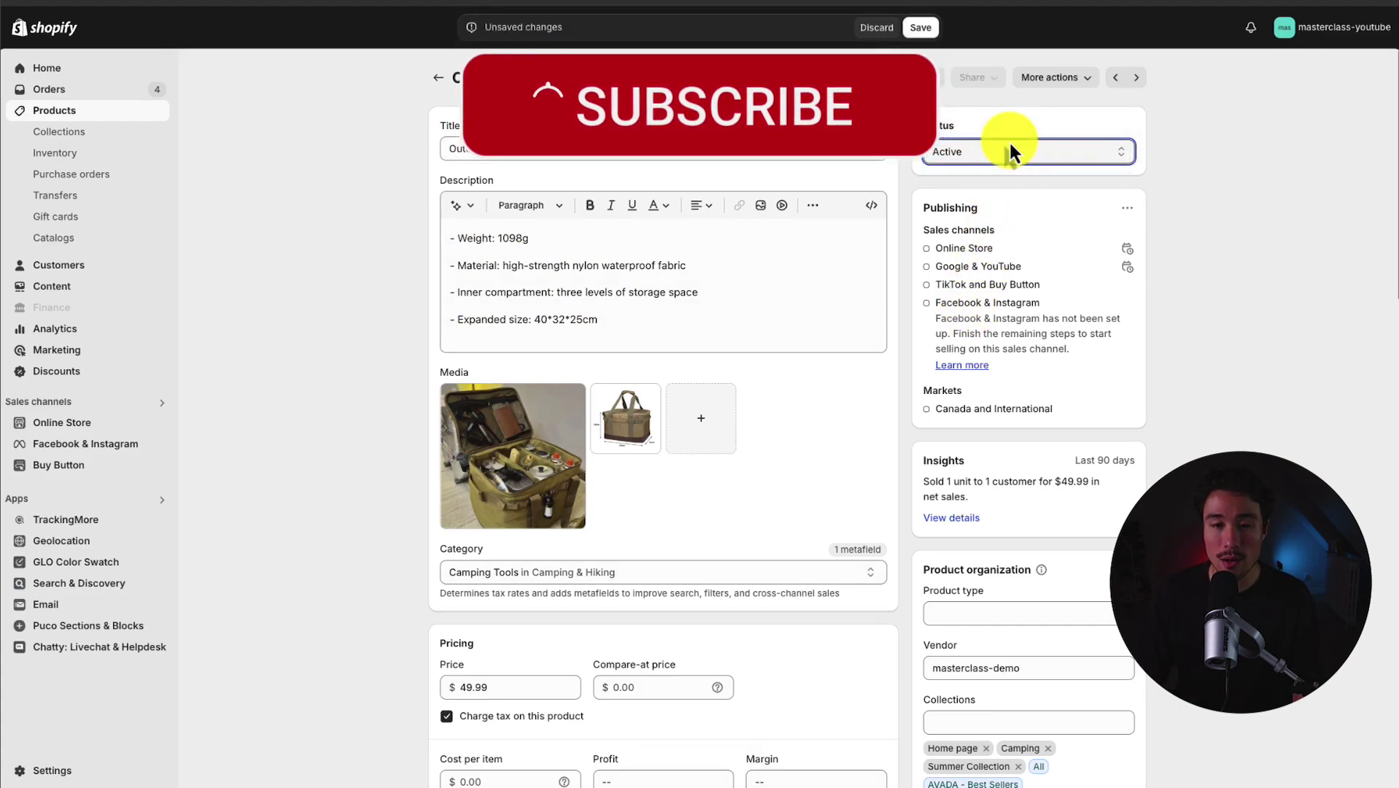
pyautogui.click(921, 27)
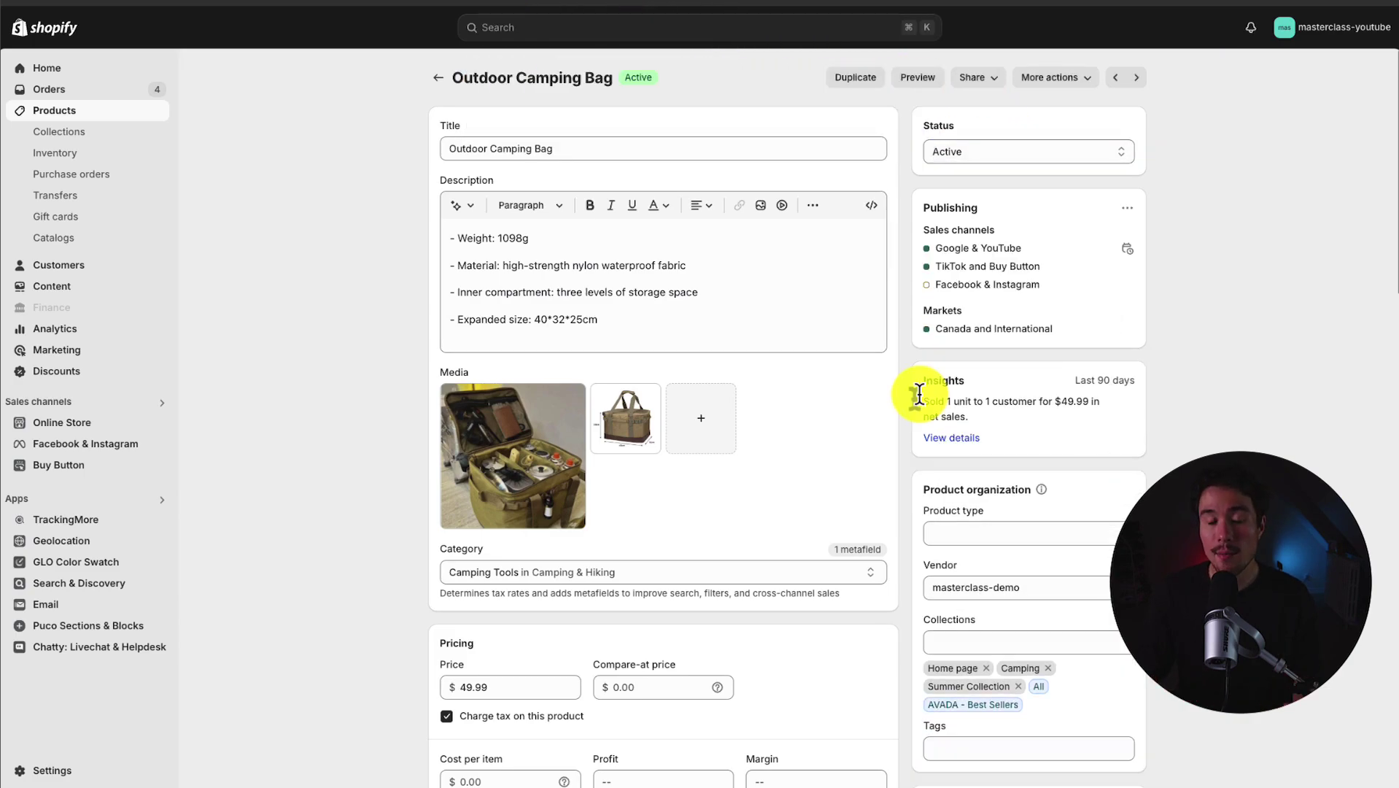
# Turn on Track quantity in the bag's Inventory section
pyautogui.scroll(-7, 422, 343)
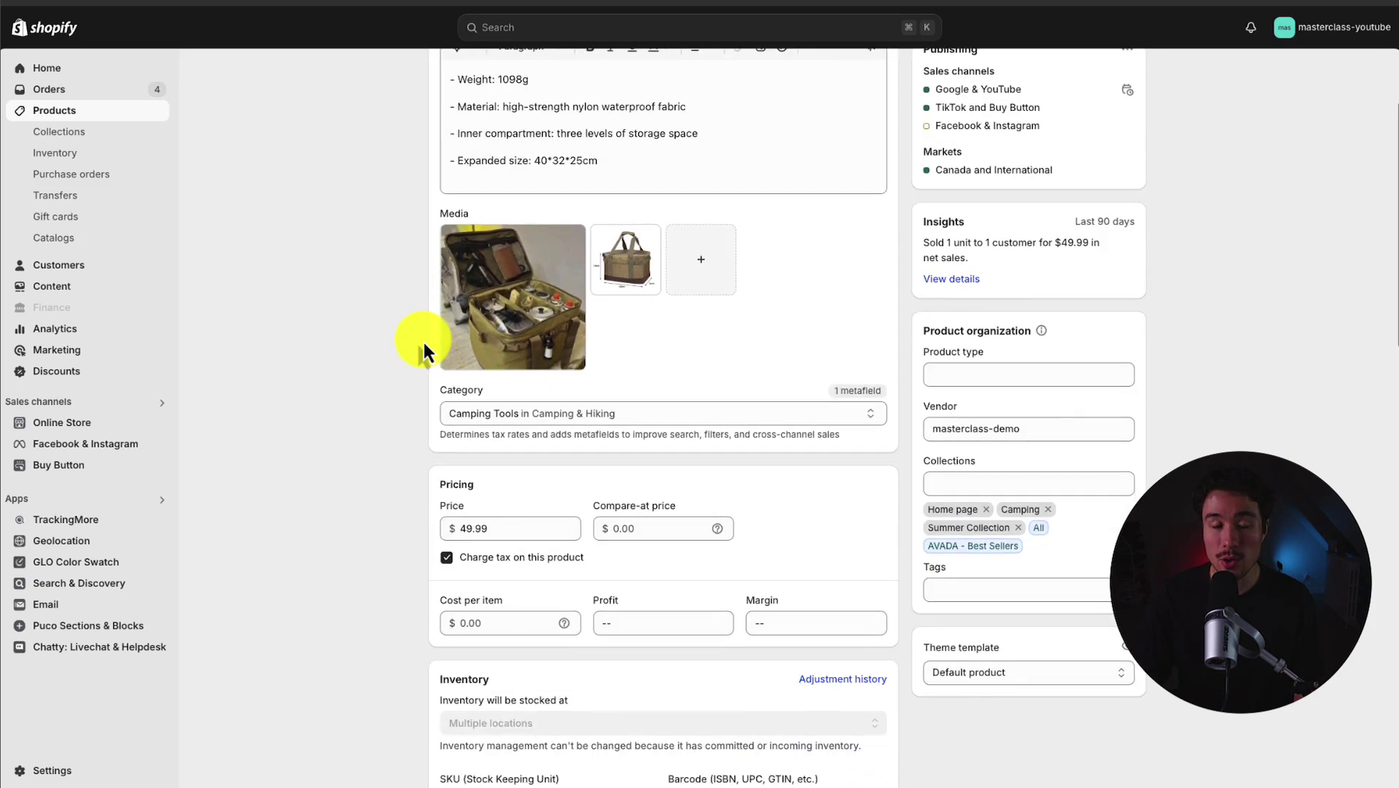
pyautogui.click(499, 487)
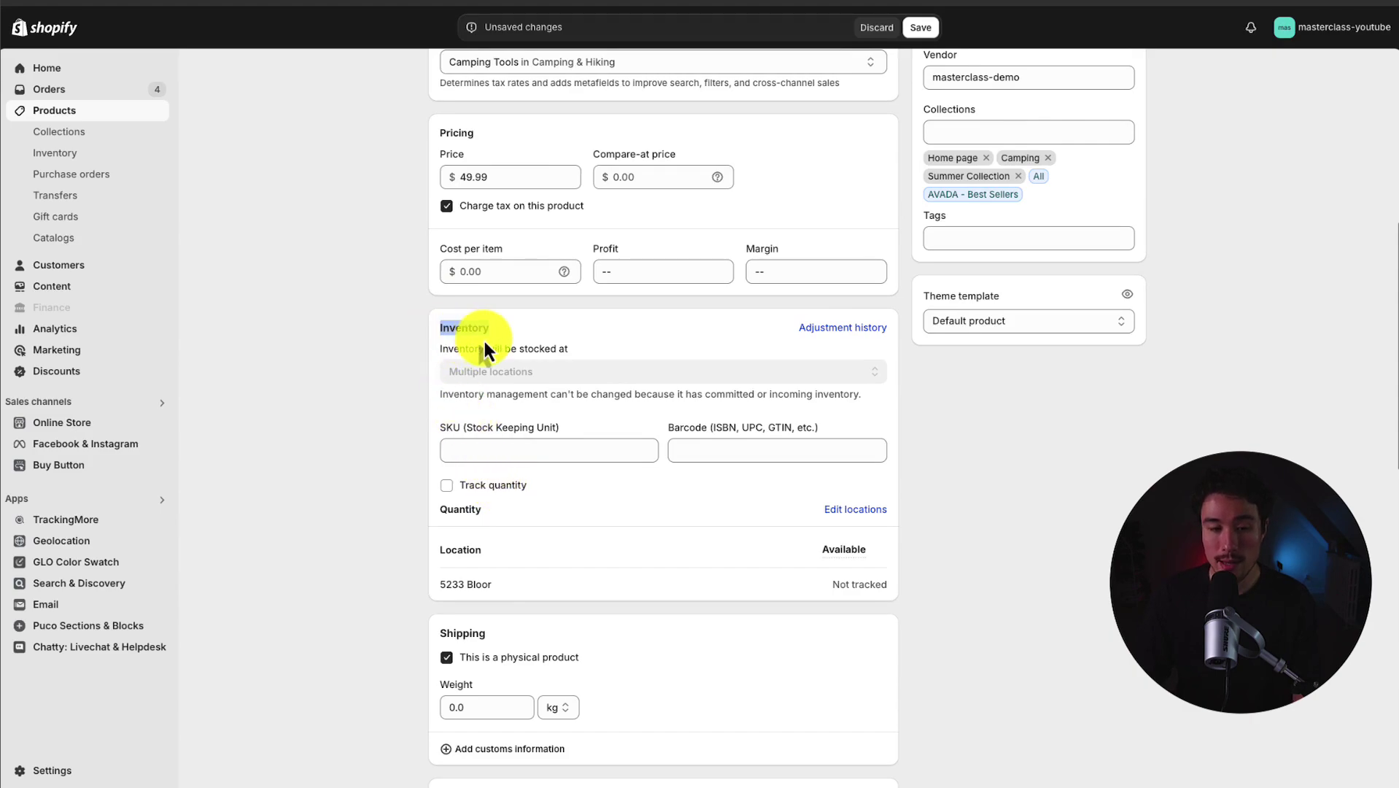
pyautogui.scroll(1, 478, 401)
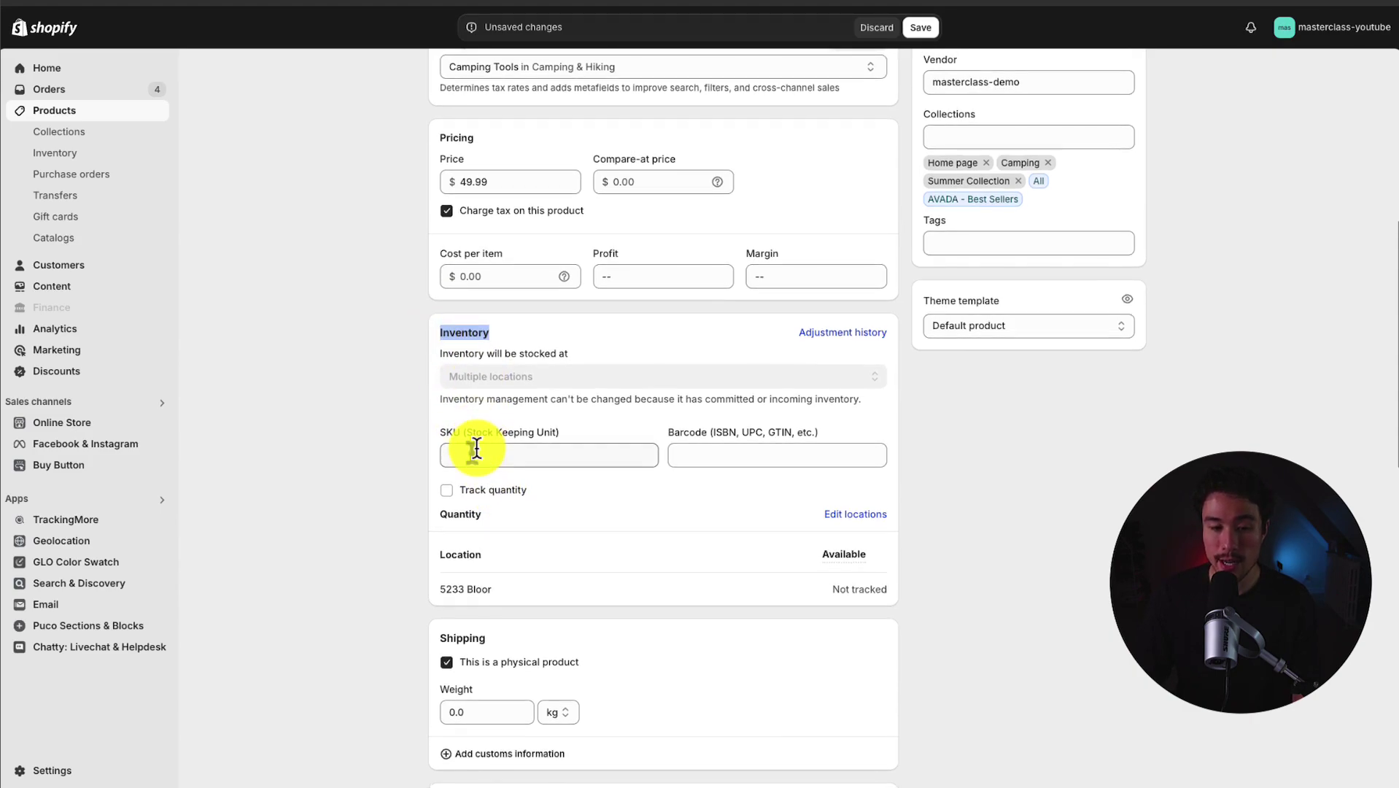
pyautogui.click(461, 490)
pyautogui.scroll(1, 493, 410)
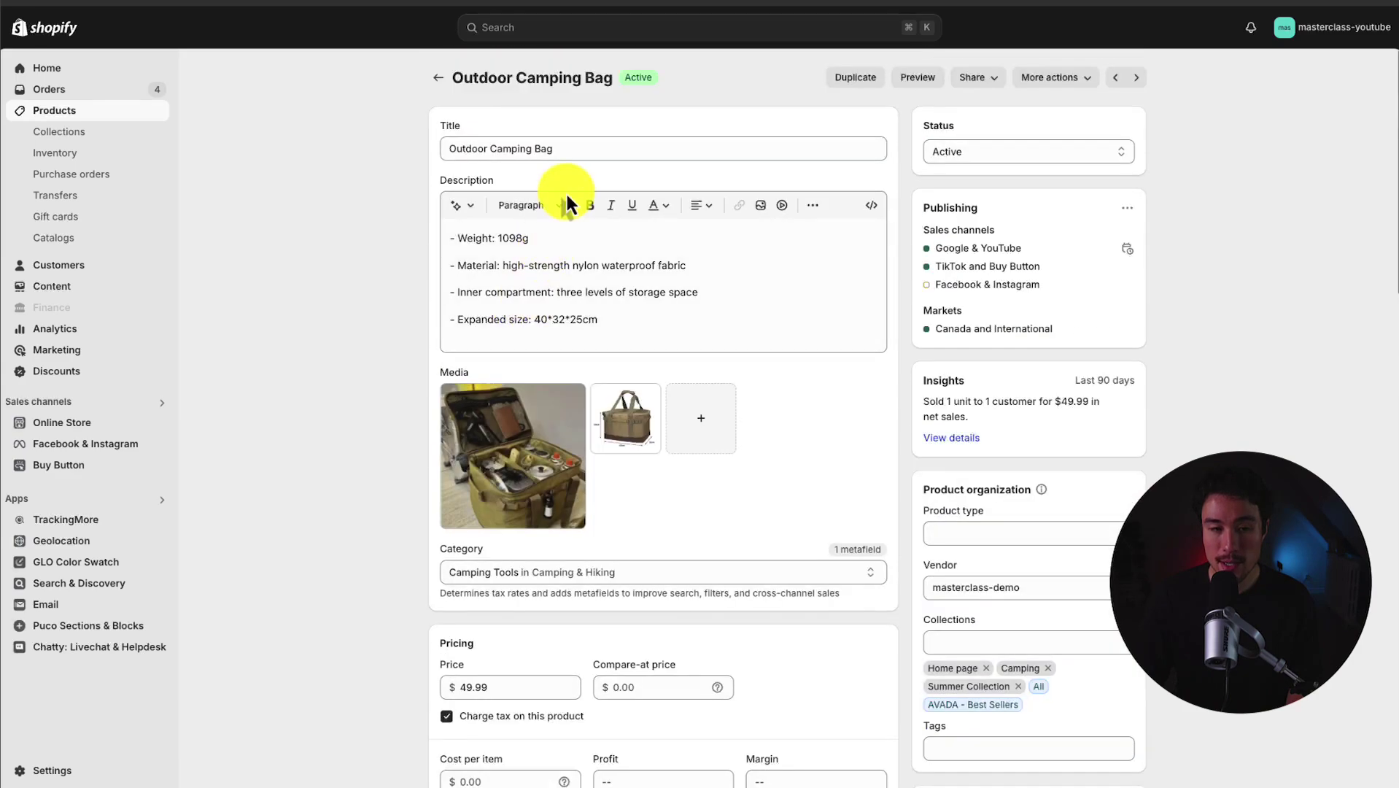
pyautogui.scroll(-10, 572, 186)
pyautogui.scroll(2, 572, 193)
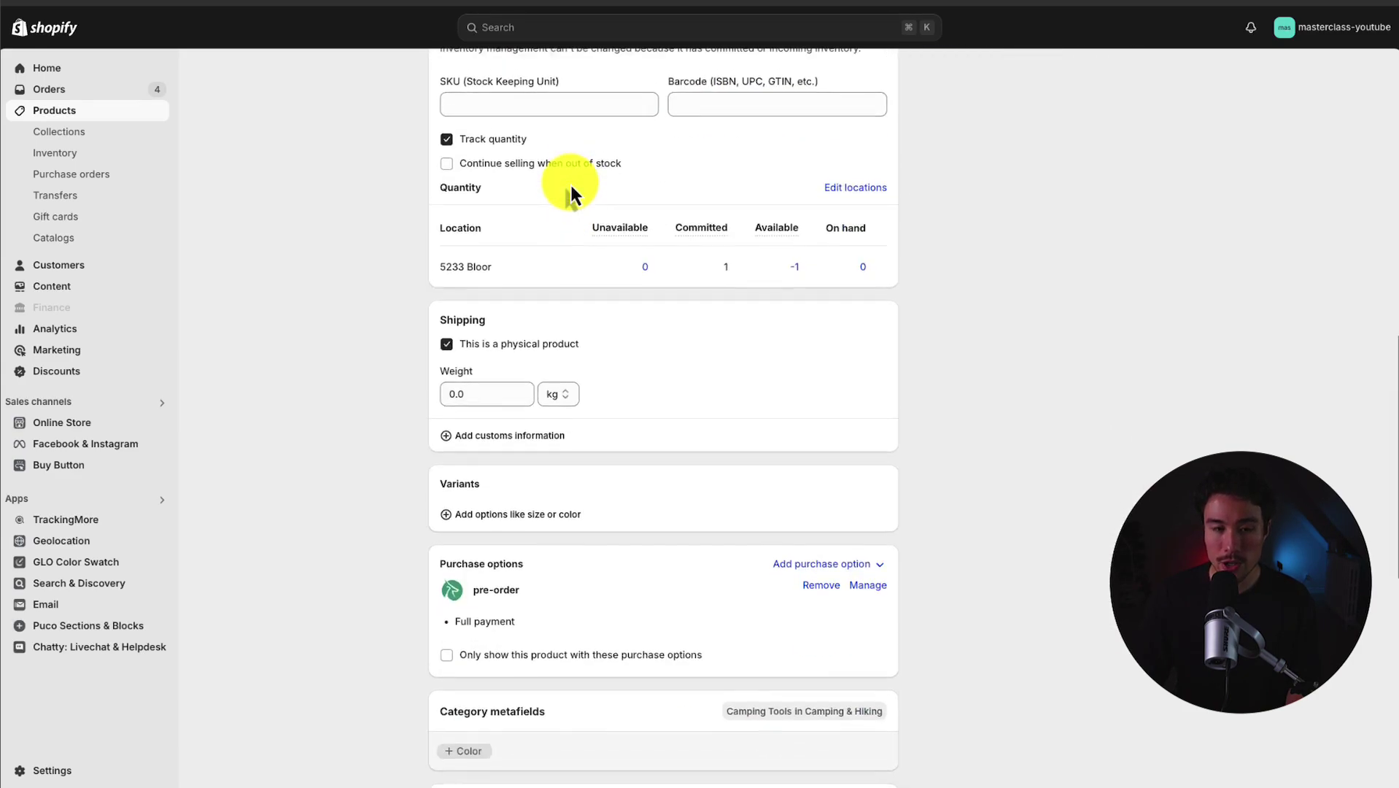
# Open and dismiss the 5233 Bloor Available quantity adjustment several times without changes
pyautogui.click(795, 325)
pyautogui.click(638, 417)
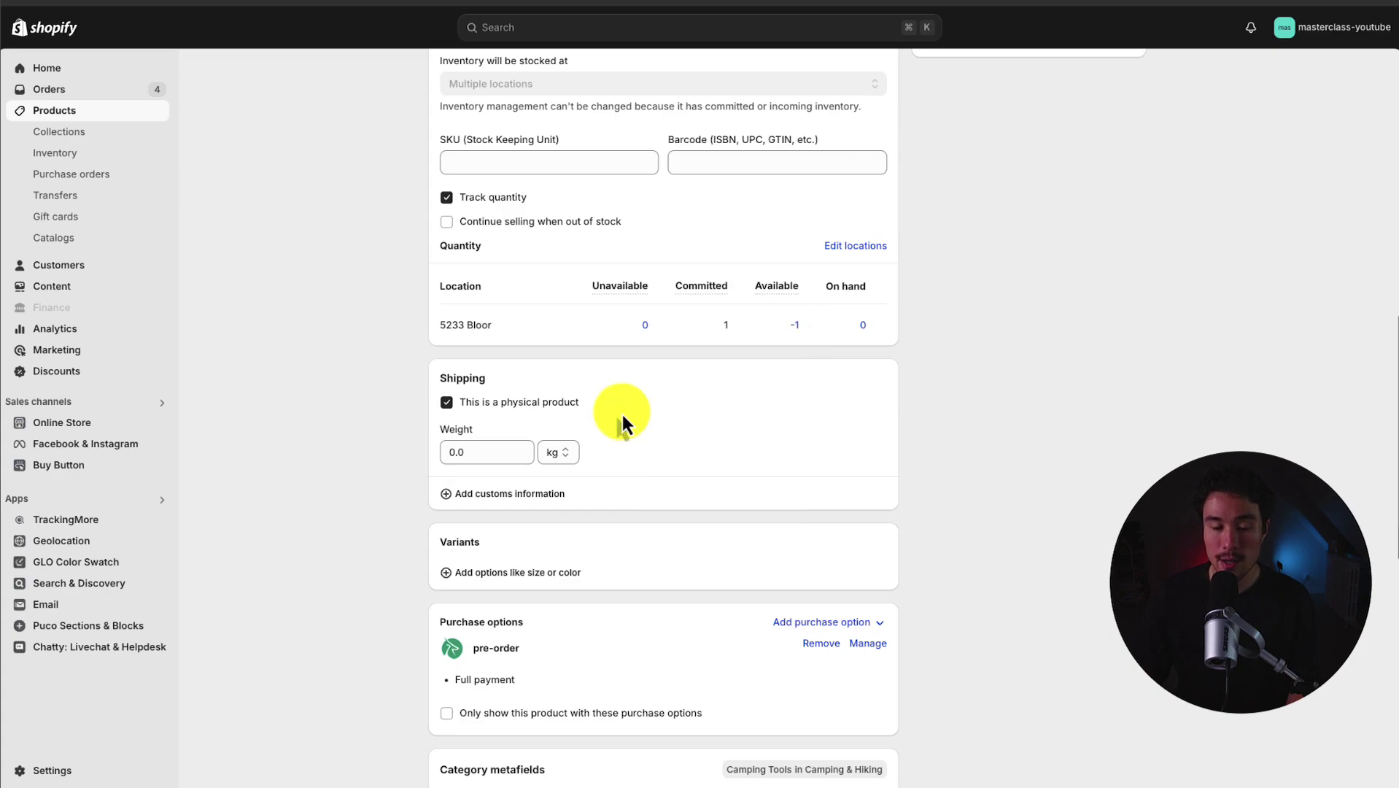
pyautogui.click(797, 326)
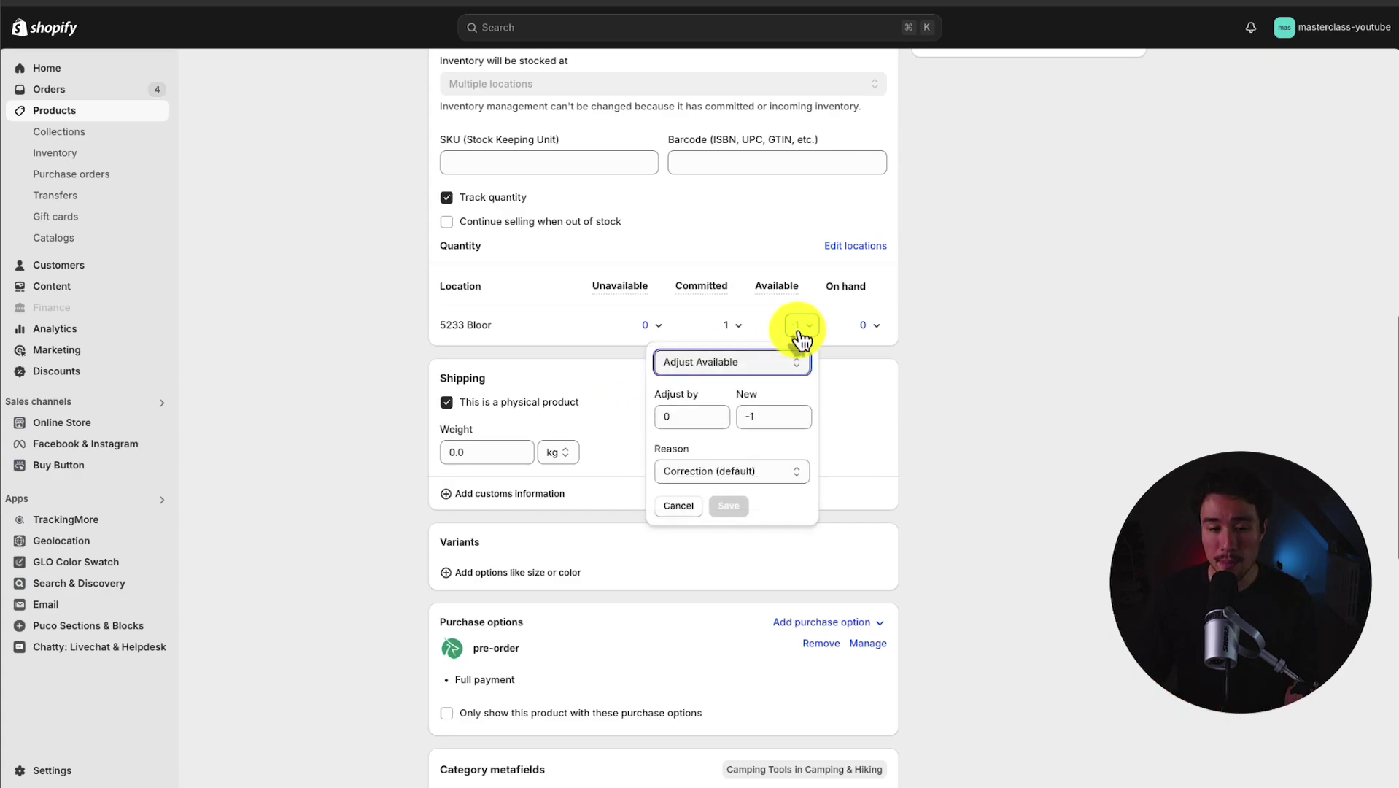
pyautogui.click(590, 405)
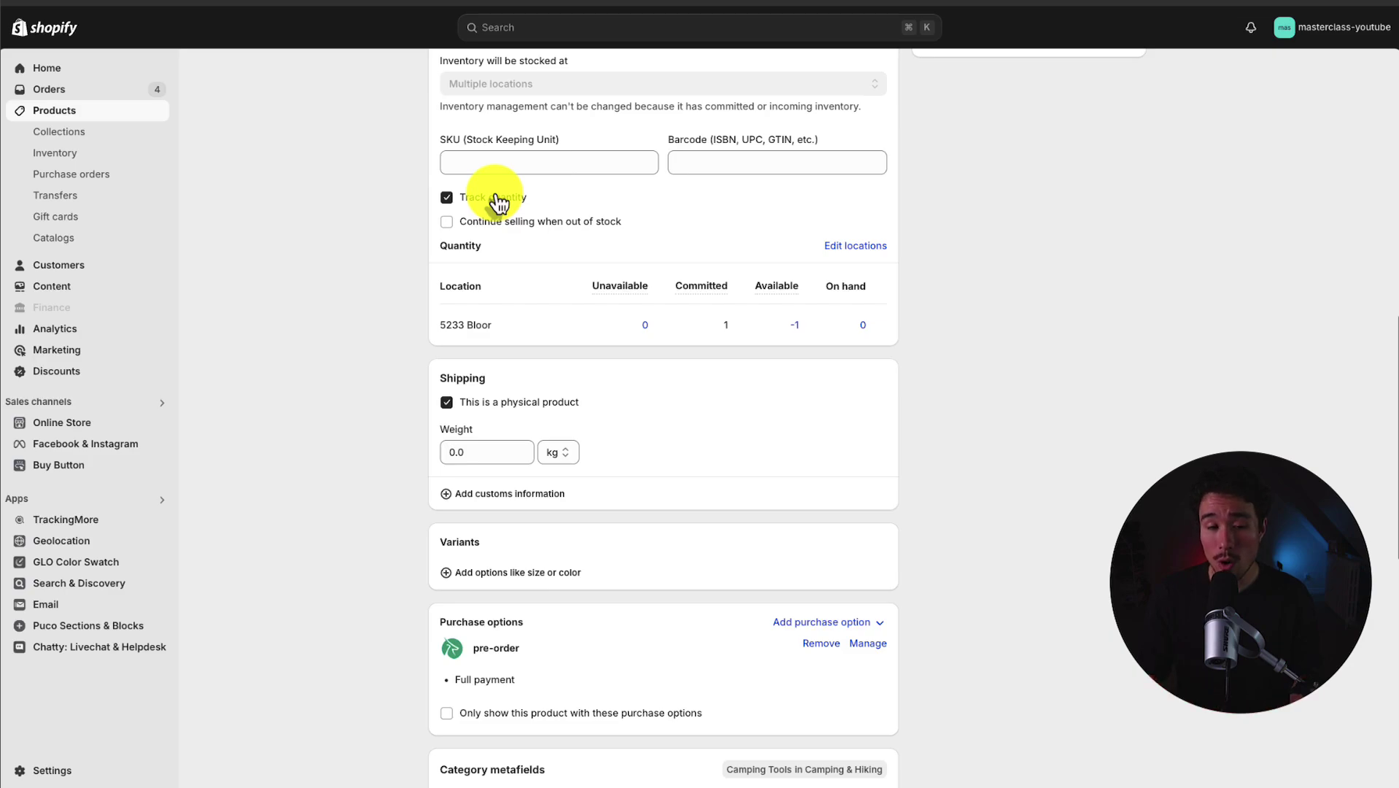
pyautogui.click(795, 325)
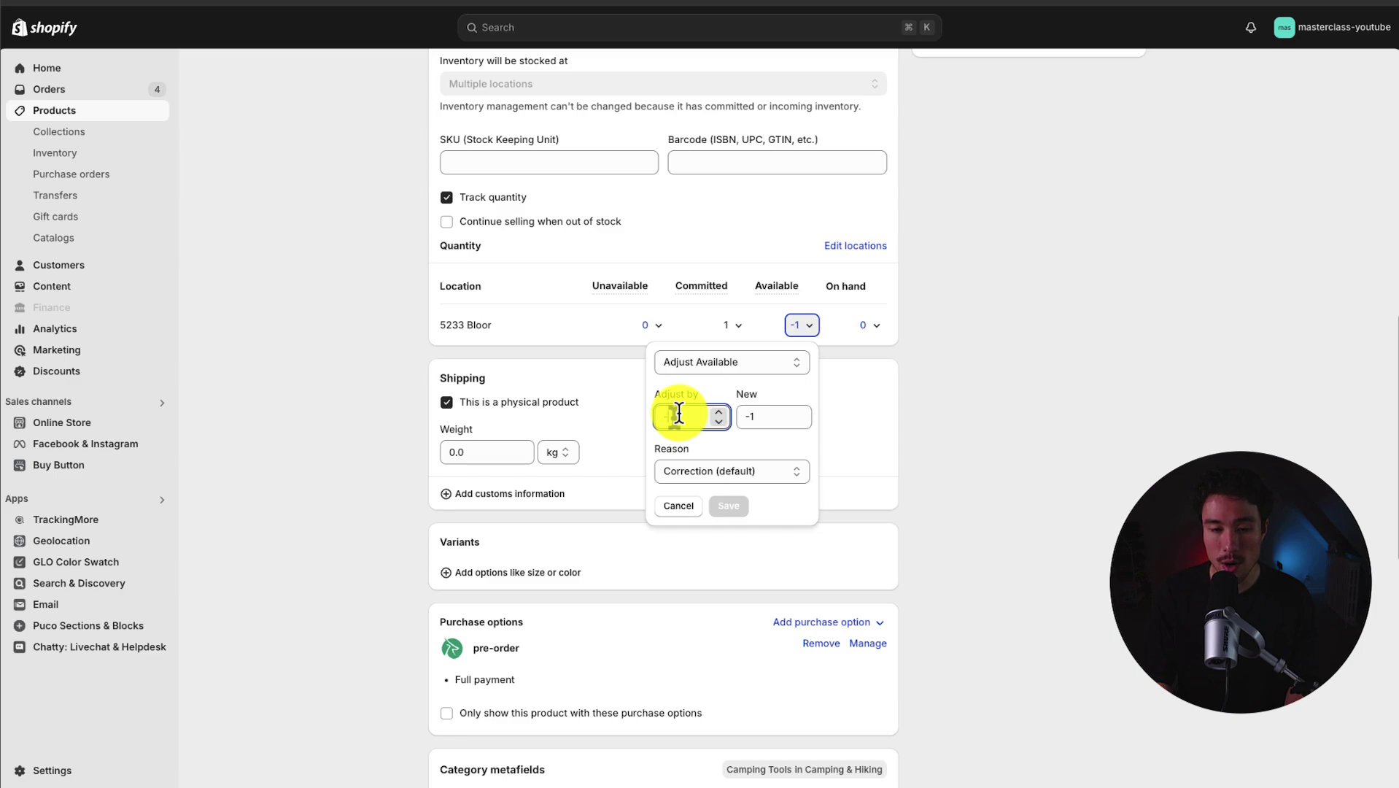
pyautogui.click(1050, 336)
pyautogui.click(797, 326)
pyautogui.click(610, 405)
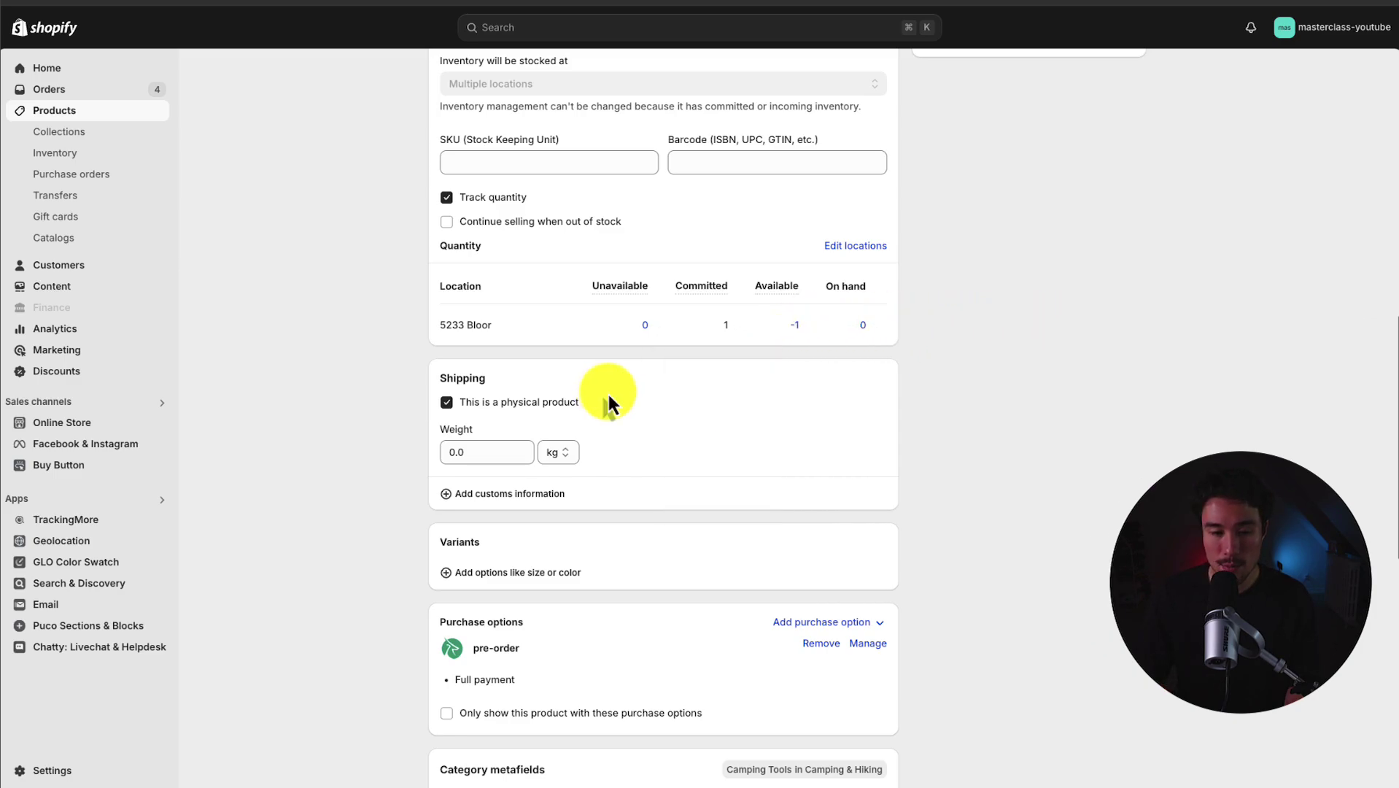
# Adjust 5233 Bloor available stock by -4, then -1, saving each, until On hand is 0
pyautogui.click(791, 339)
pyautogui.write('5')
pyautogui.click(728, 503)
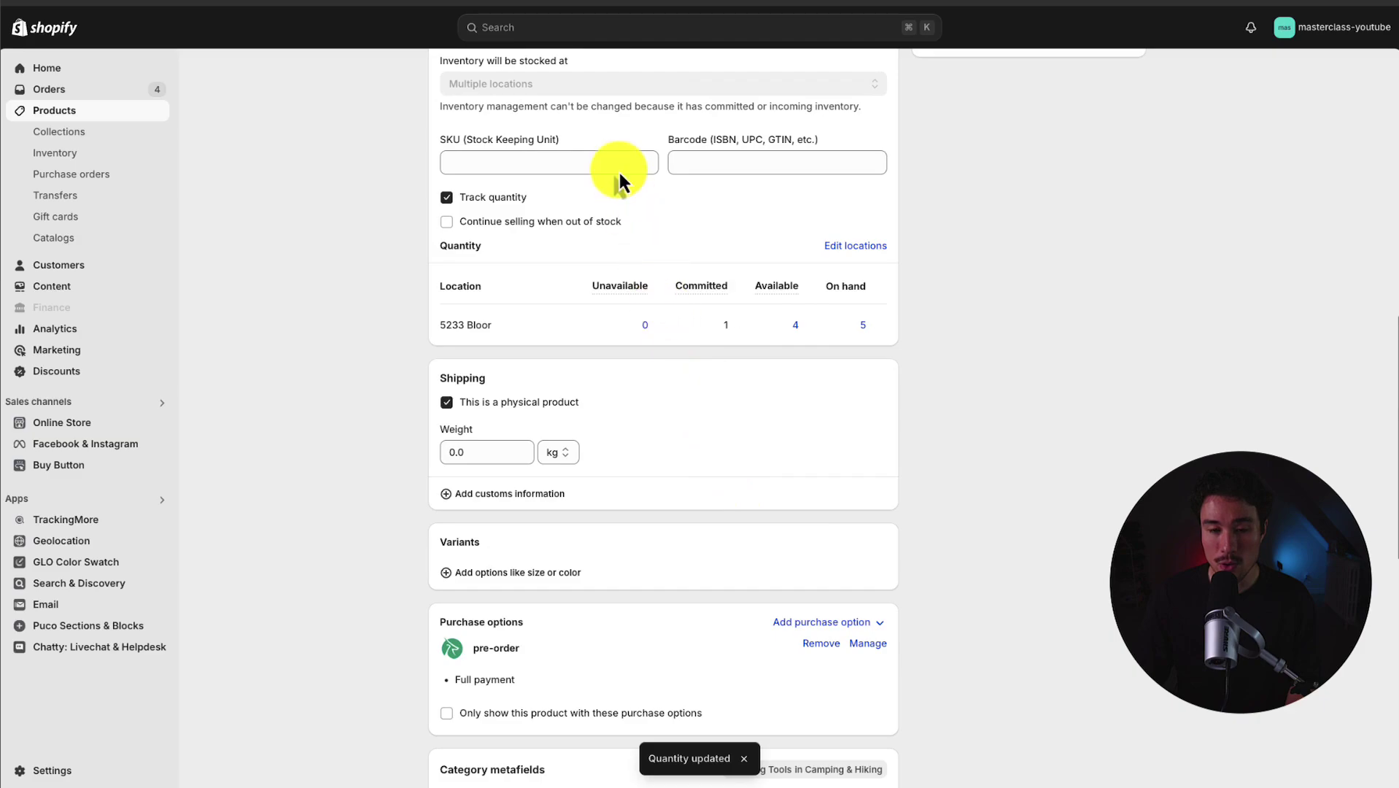
pyautogui.scroll(2, 784, 624)
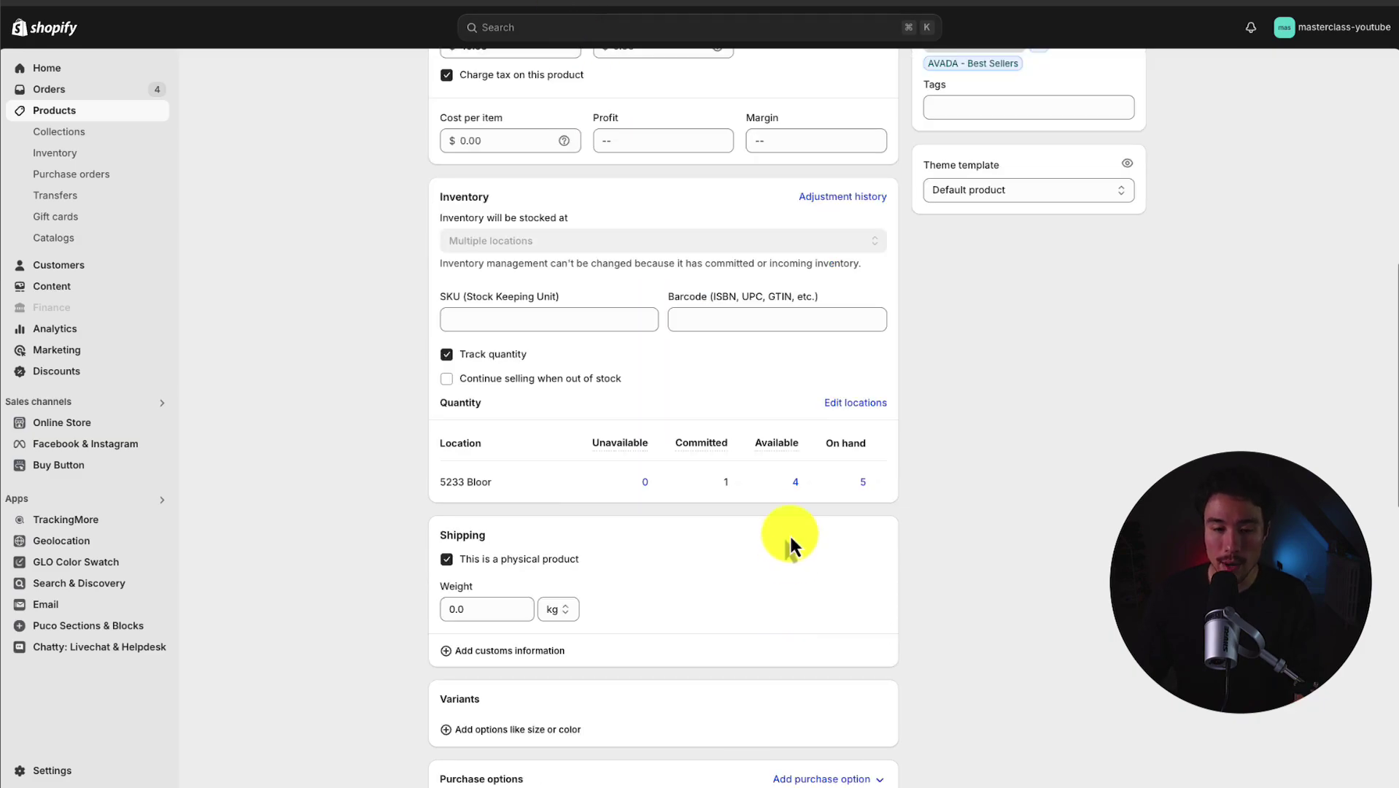
pyautogui.click(795, 483)
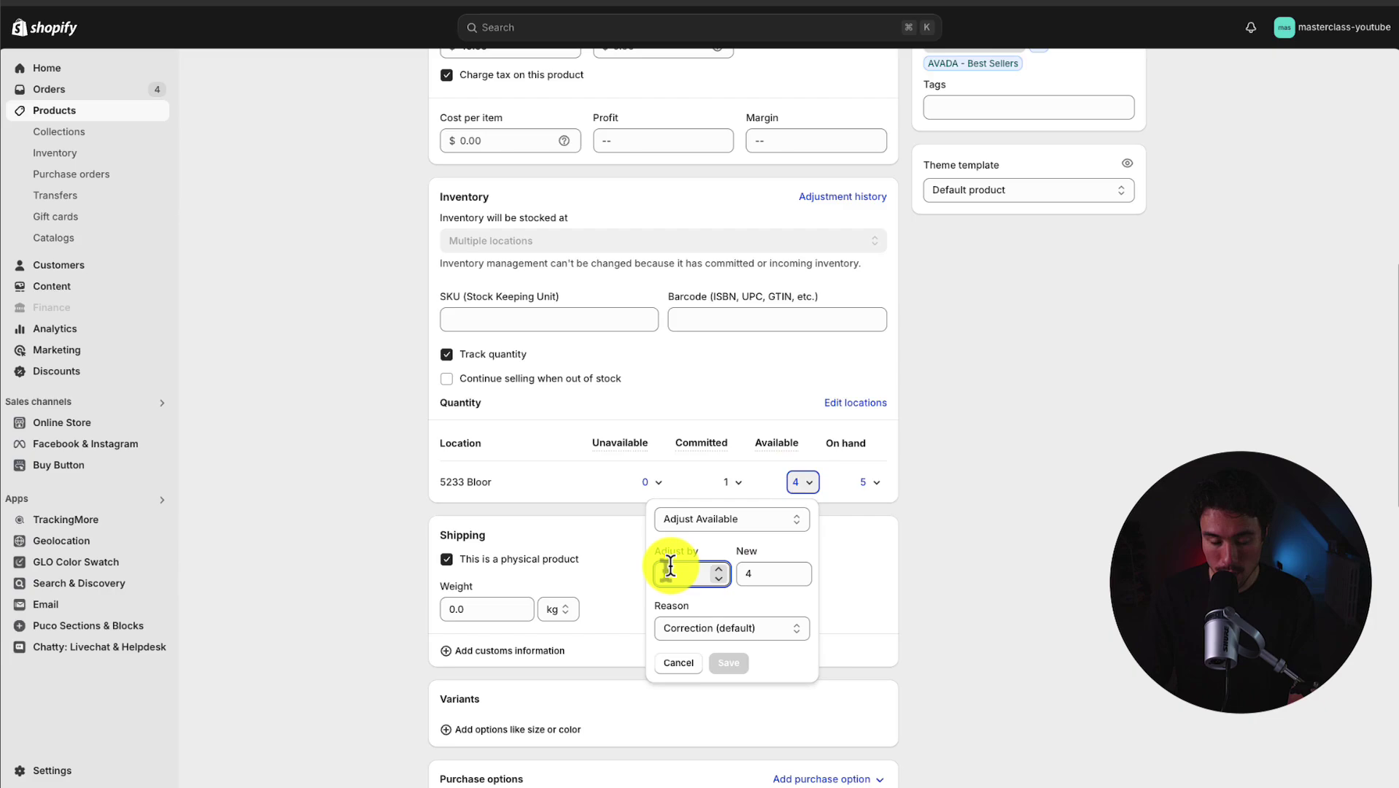
pyautogui.write('-4')
pyautogui.click(731, 663)
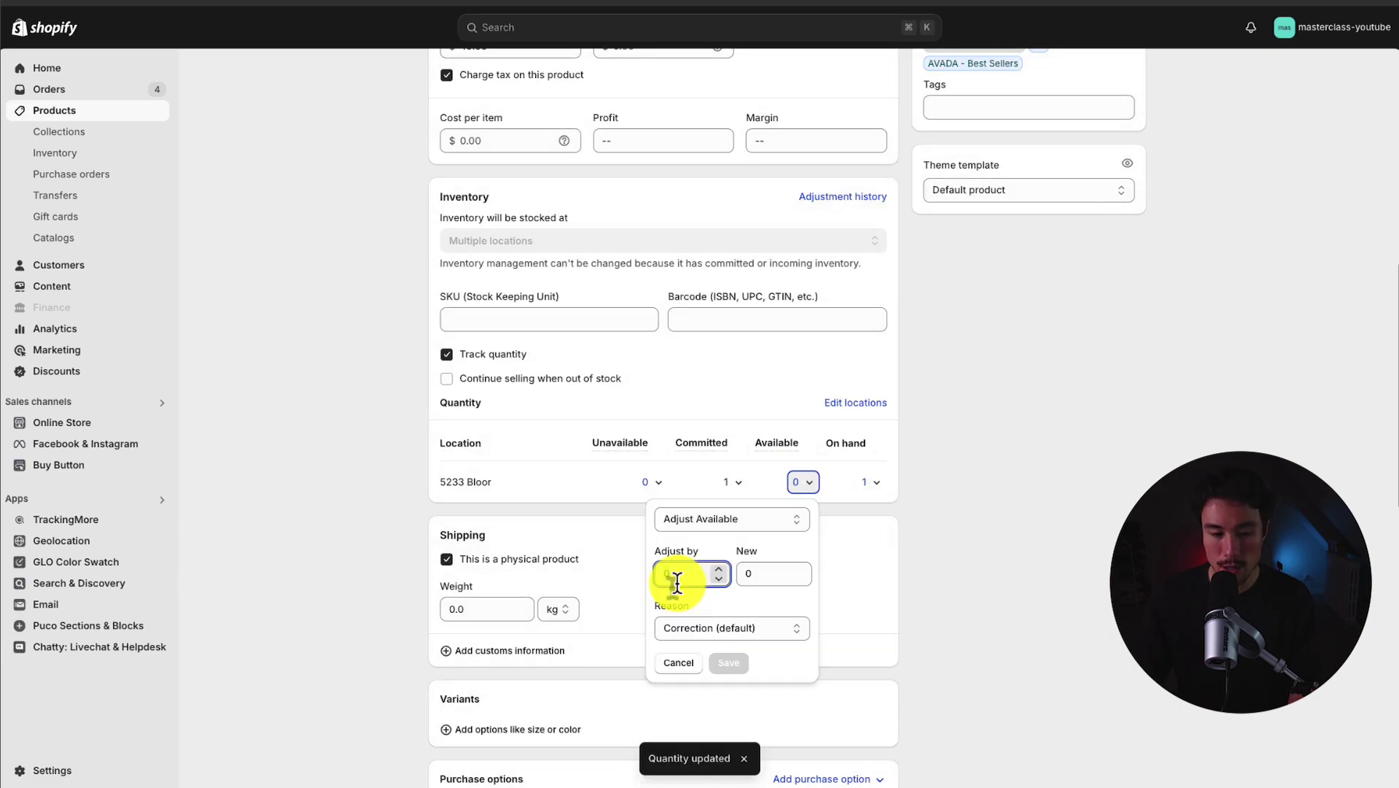
pyautogui.write('-1')
pyautogui.click(729, 662)
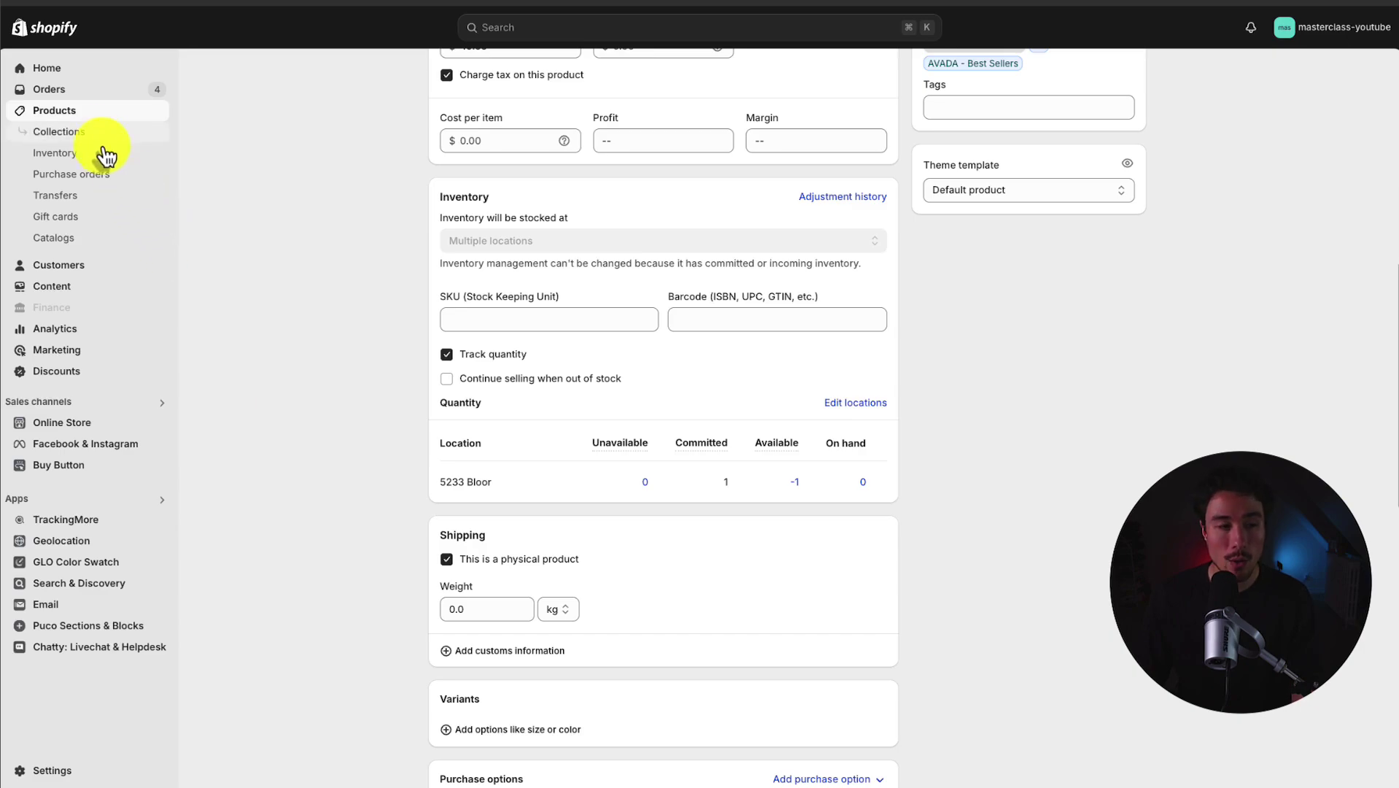
# In the All collection, require all conditions and set the condition field to Inventory stock
pyautogui.click(59, 131)
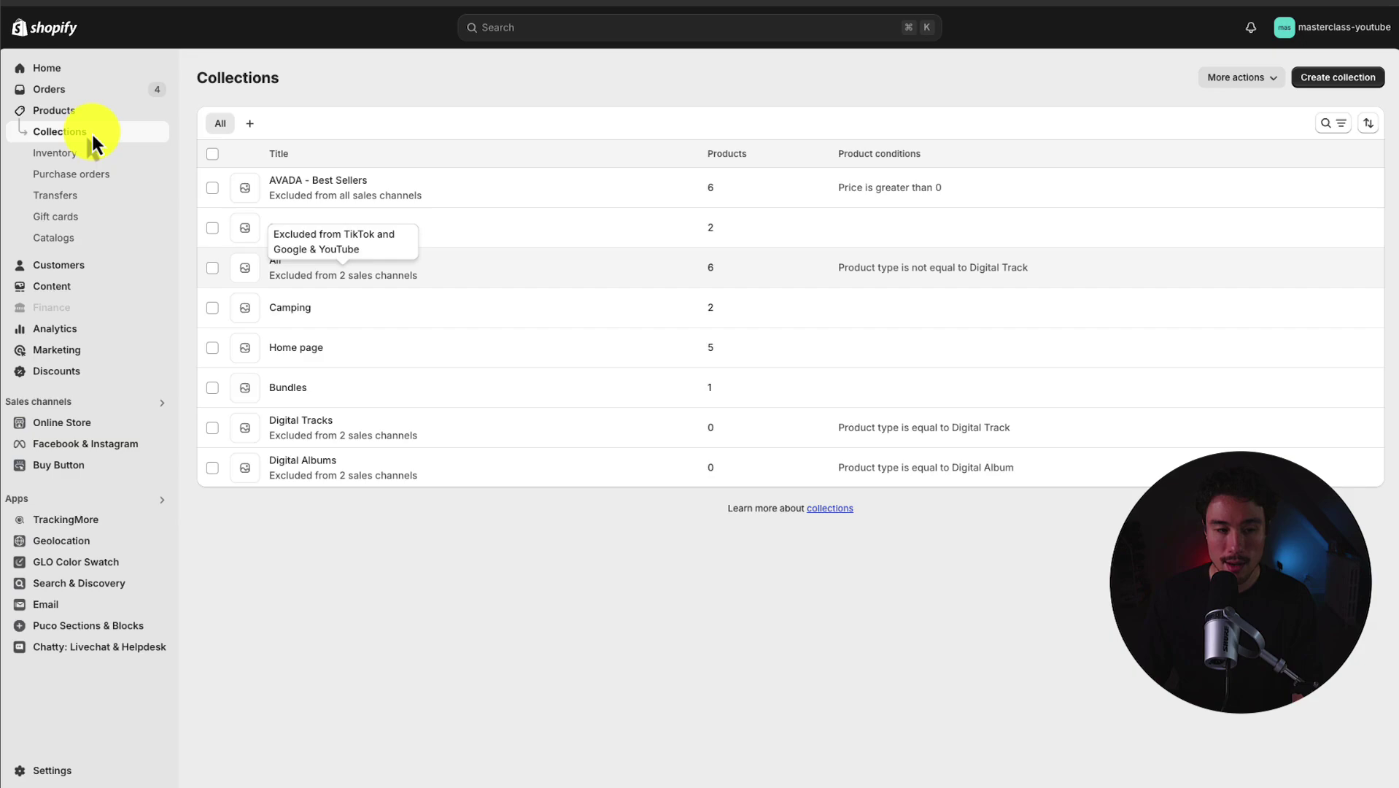
pyautogui.click(278, 269)
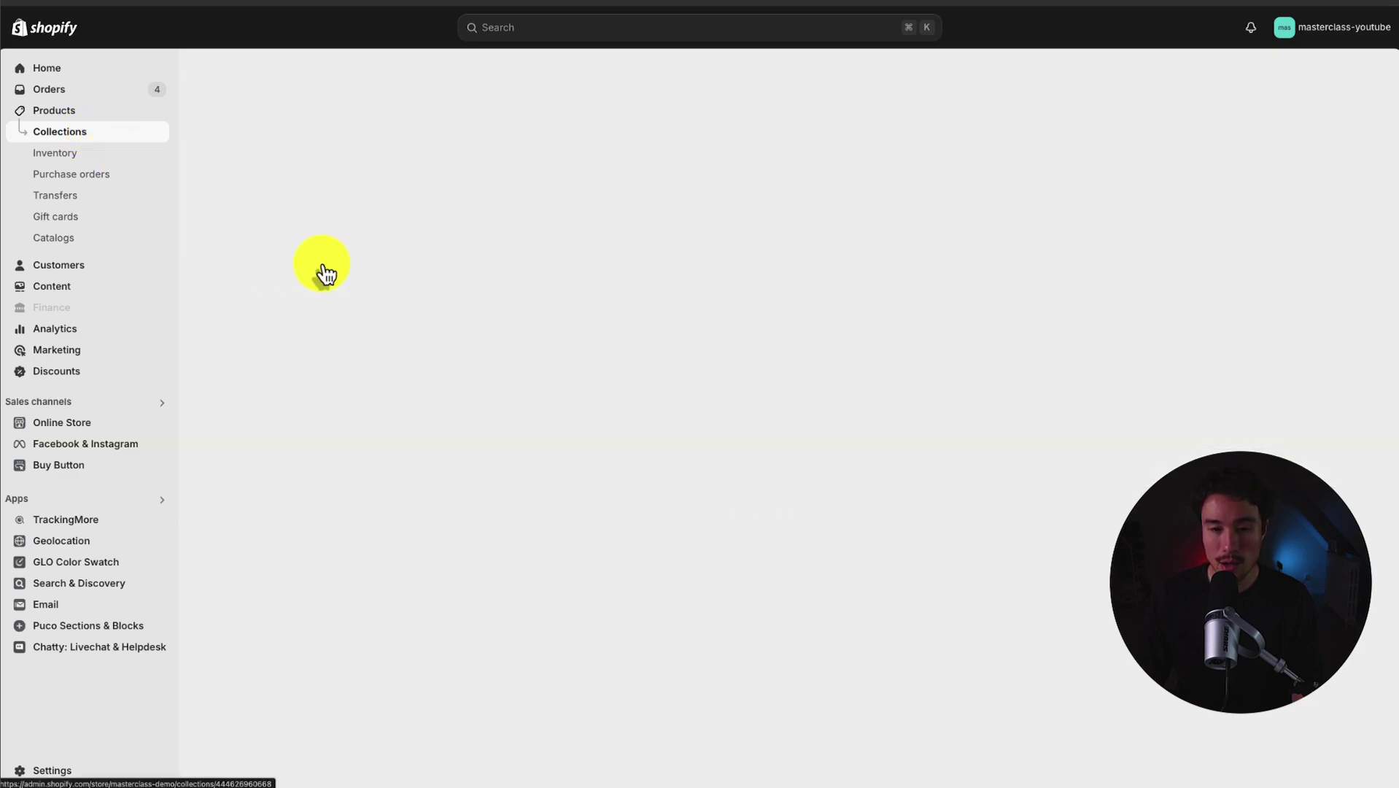
pyautogui.scroll(-1, 397, 261)
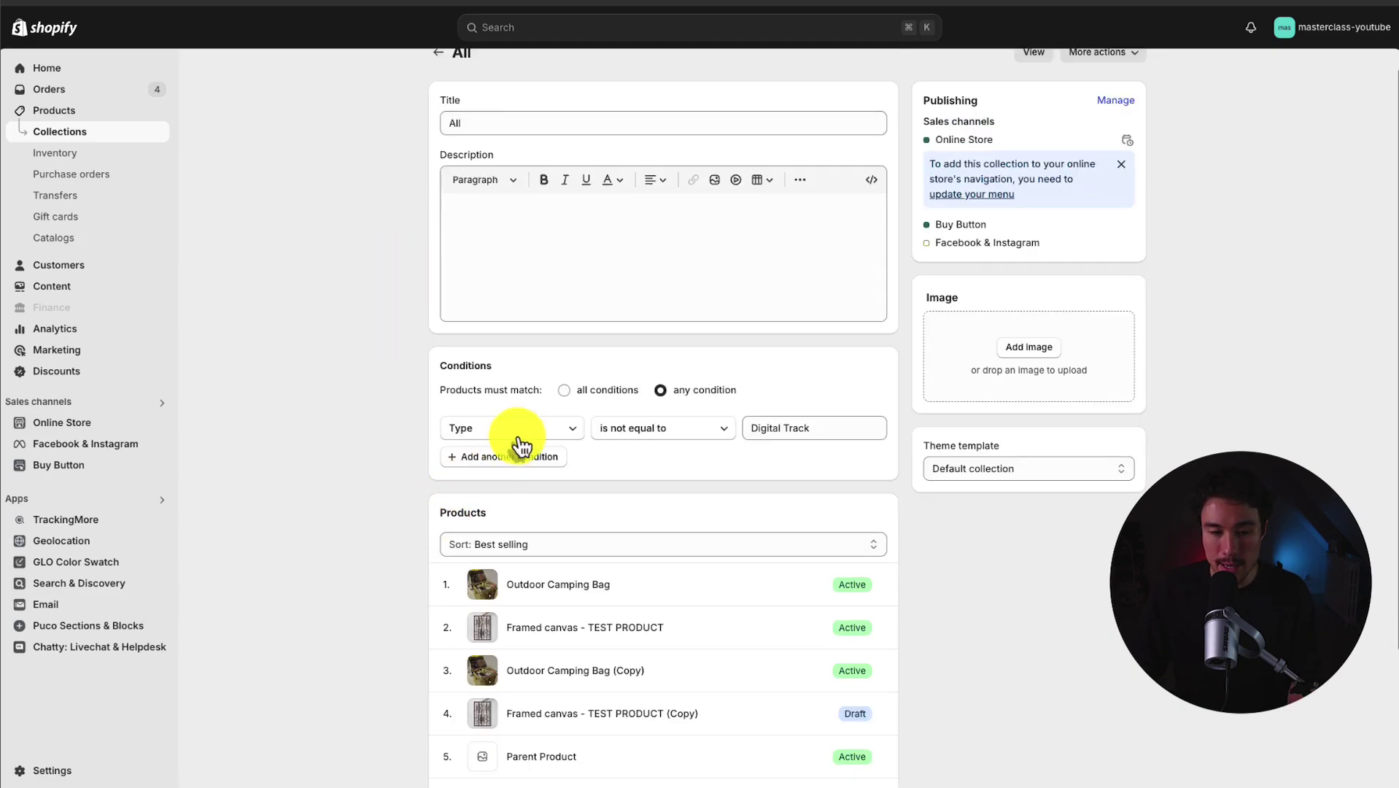
pyautogui.click(564, 391)
pyautogui.click(520, 429)
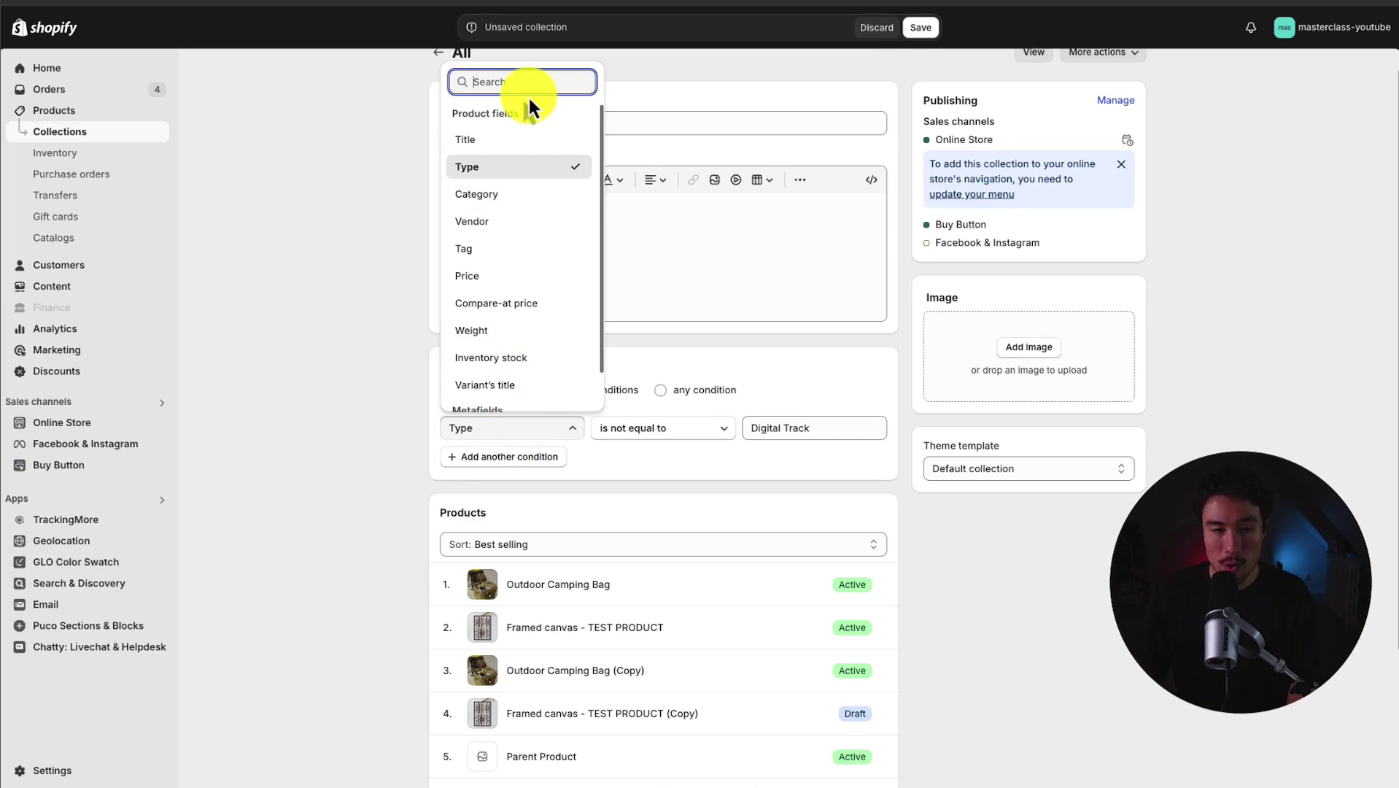
pyautogui.write('inve')
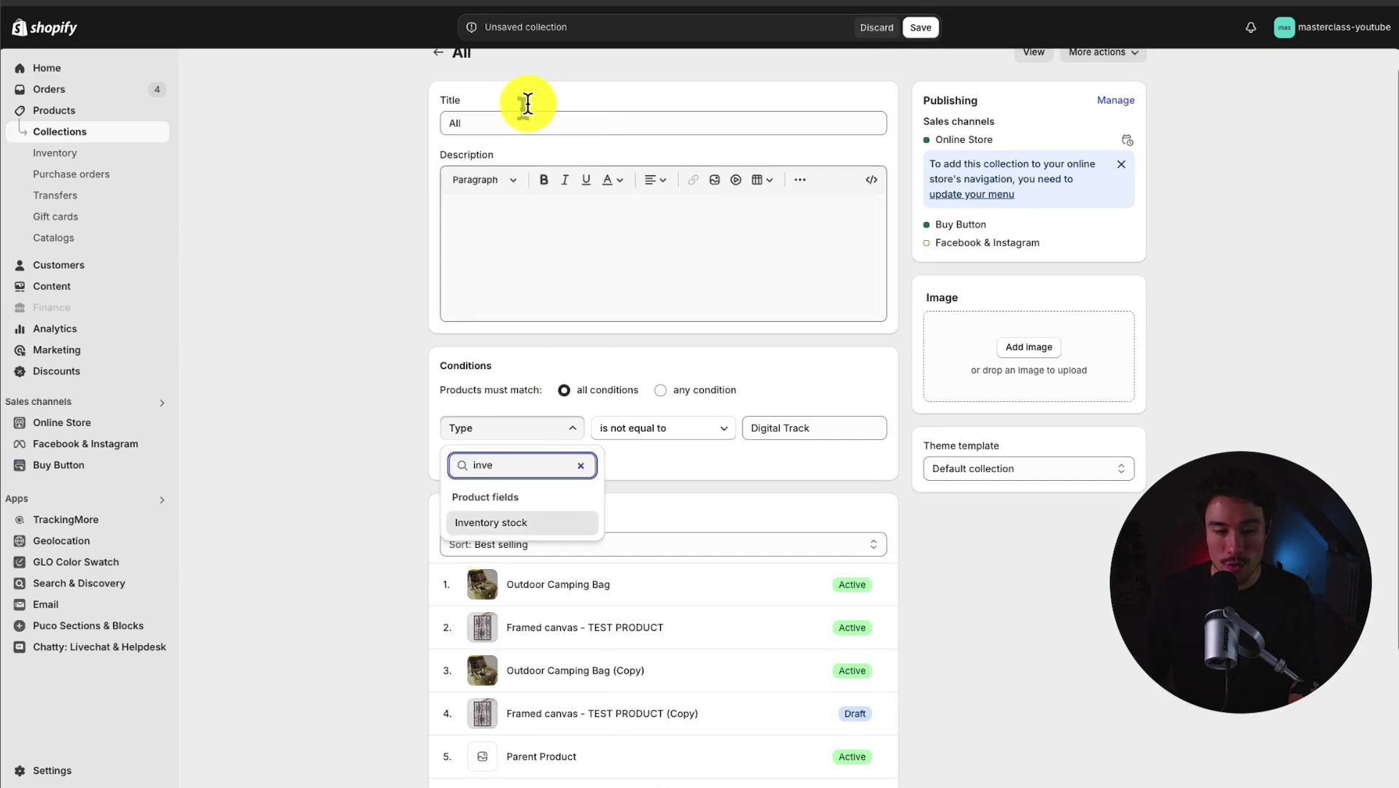
pyautogui.click(514, 534)
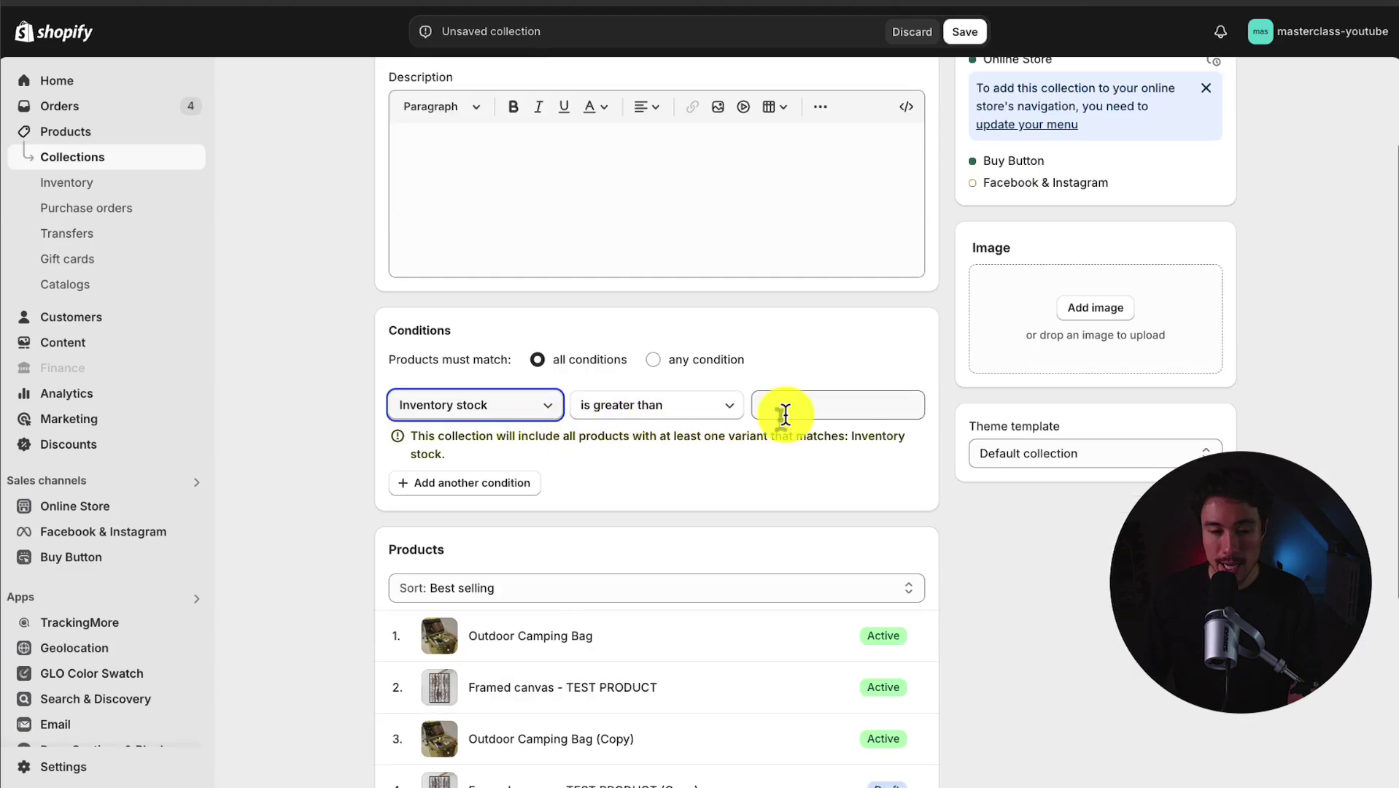
# Set the condition to 'is greater than' 0 and save the collection
pyautogui.click(770, 436)
pyautogui.write('0')
pyautogui.scroll(-1, 740, 431)
pyautogui.click(740, 431)
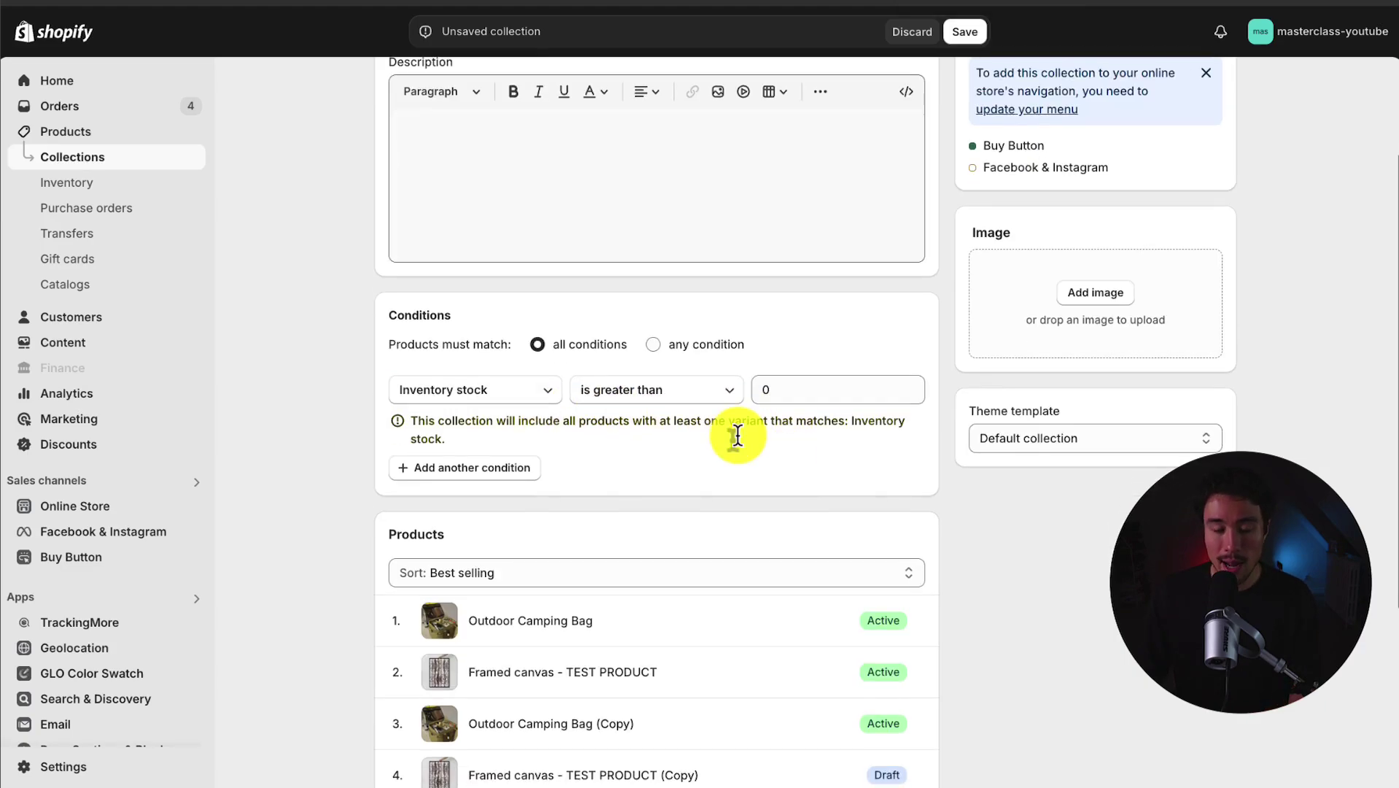
pyautogui.scroll(2, 737, 434)
pyautogui.click(967, 29)
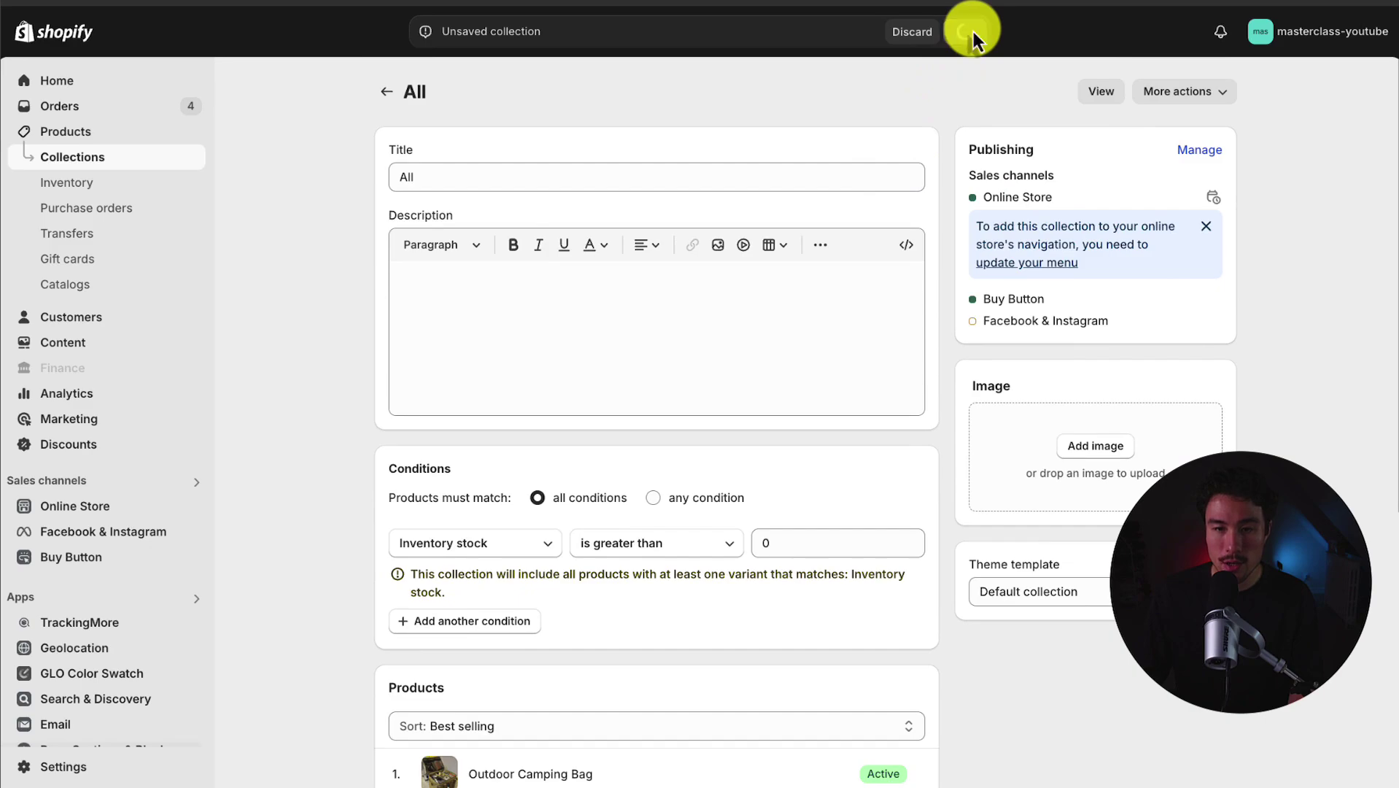
pyautogui.scroll(-2, 453, 522)
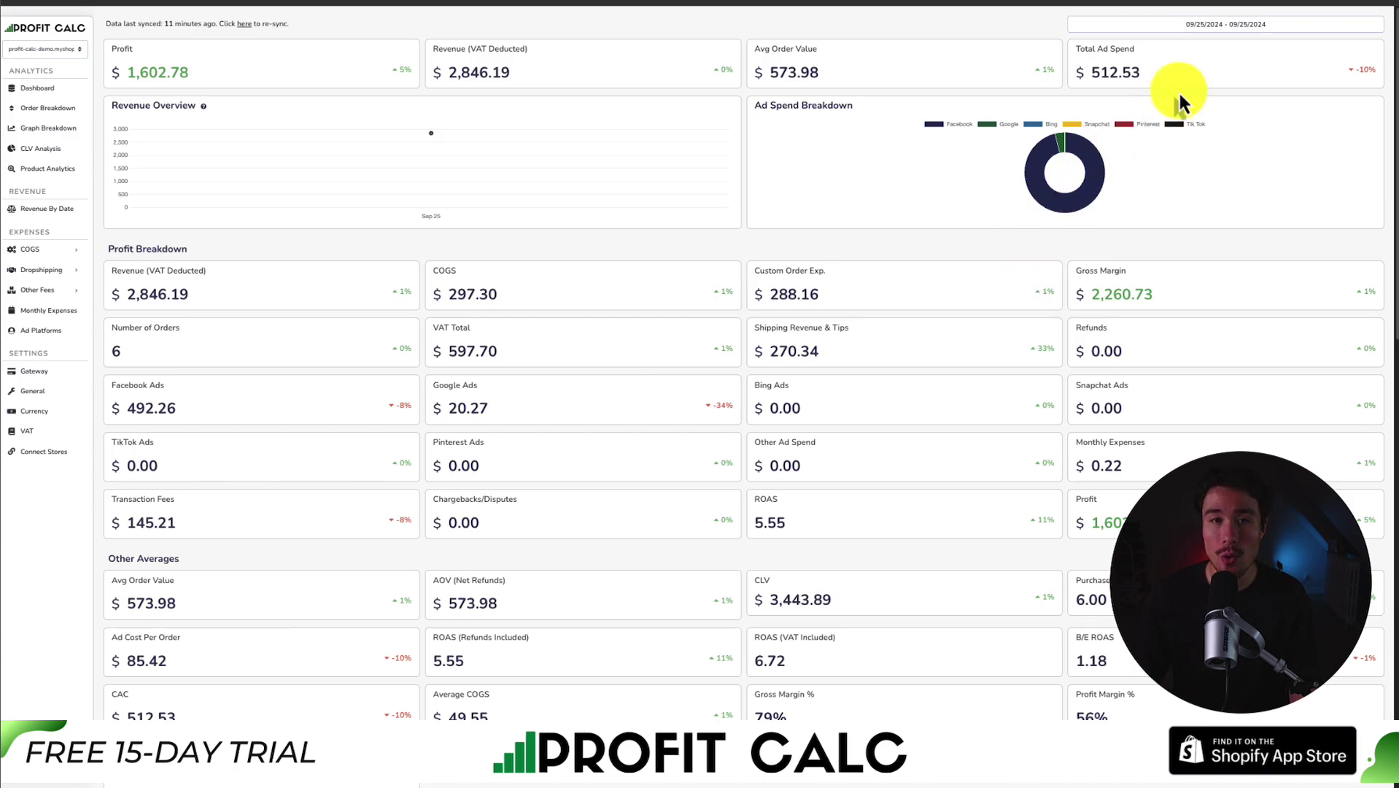
# Switch the Profit Calc dashboard to the last 7 days (09/19/2024–09/25/2024) and review the metrics
pyautogui.click(1234, 24)
pyautogui.click(1343, 88)
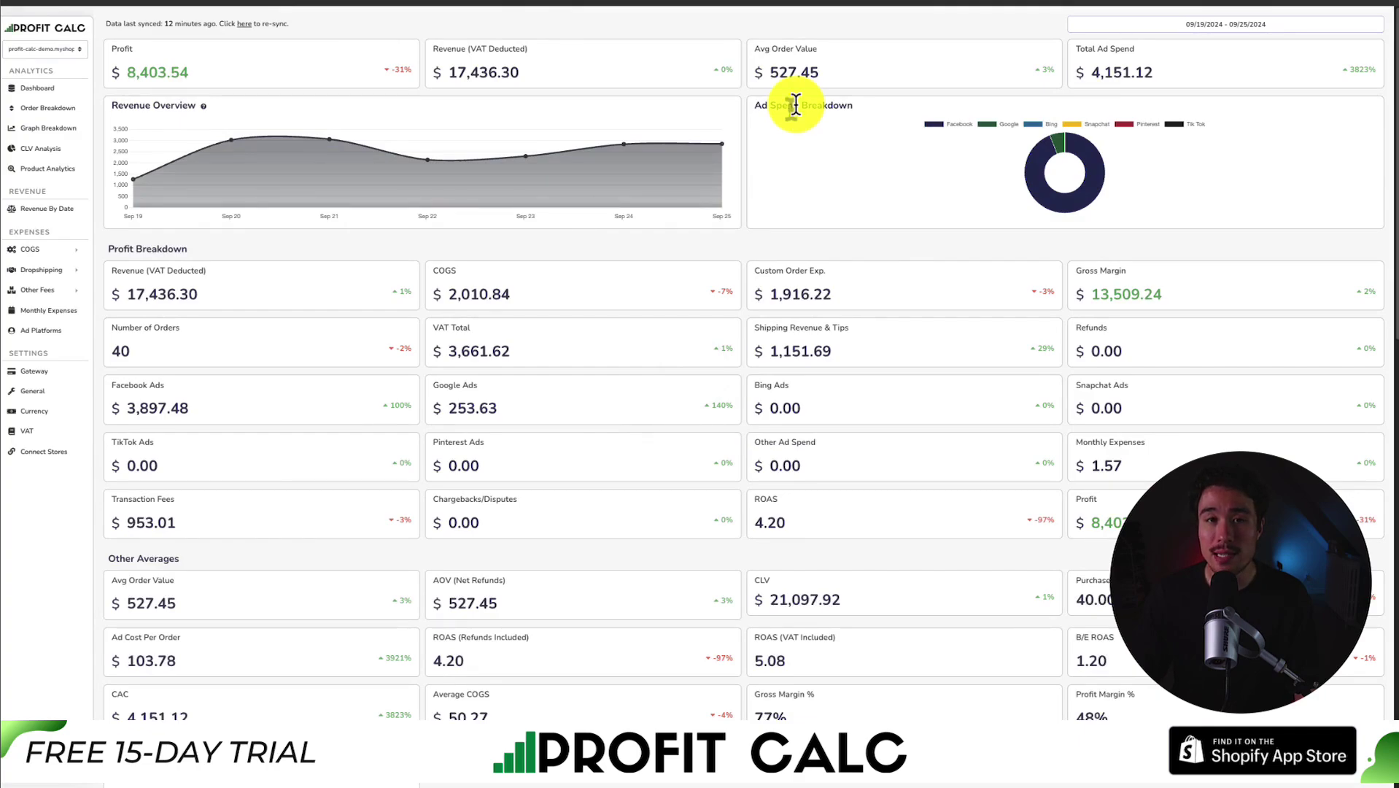
pyautogui.scroll(-2, 1390, 131)
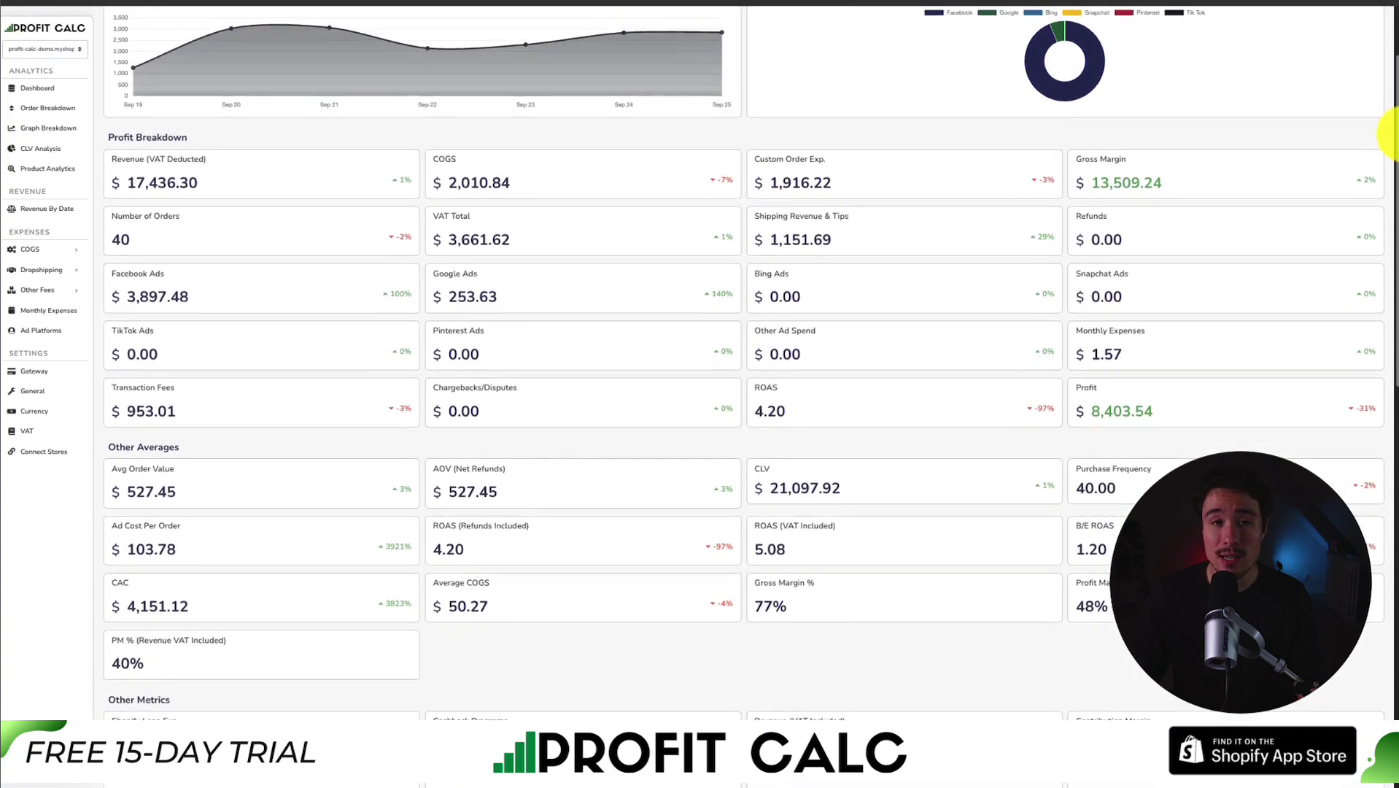
pyautogui.scroll(-5, 1390, 132)
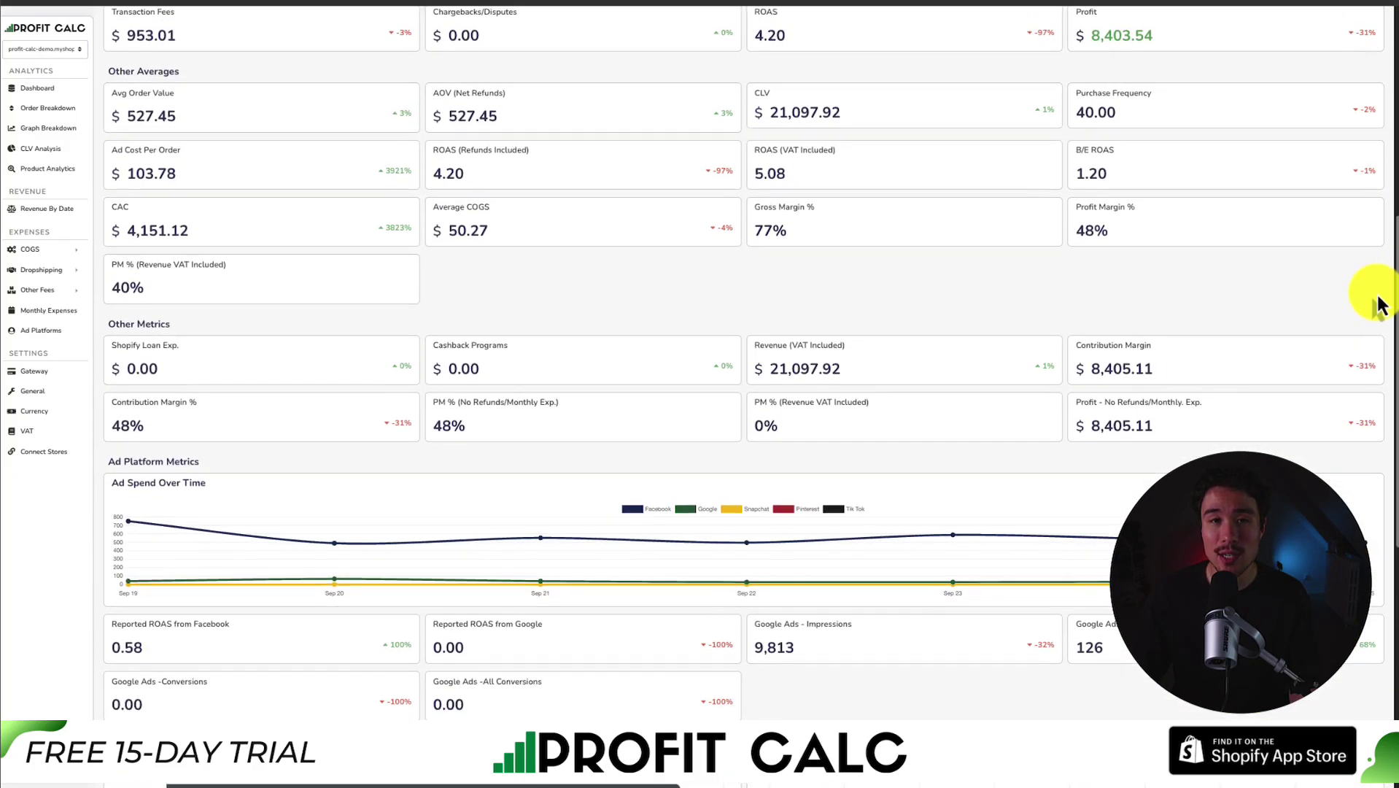
pyautogui.scroll(-6, 1378, 305)
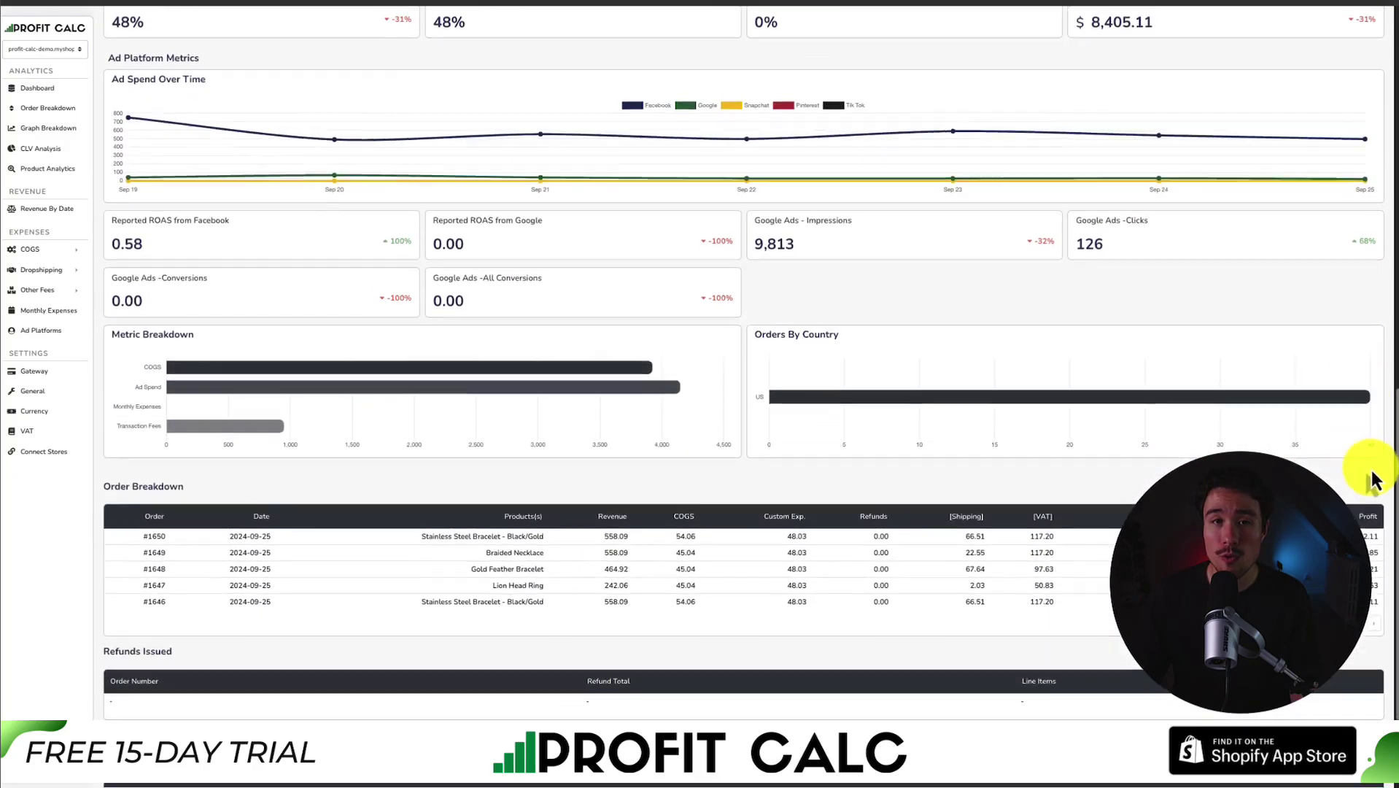
pyautogui.scroll(-2, 1379, 510)
pyautogui.scroll(10, 1383, 421)
pyautogui.scroll(-2, 1386, 342)
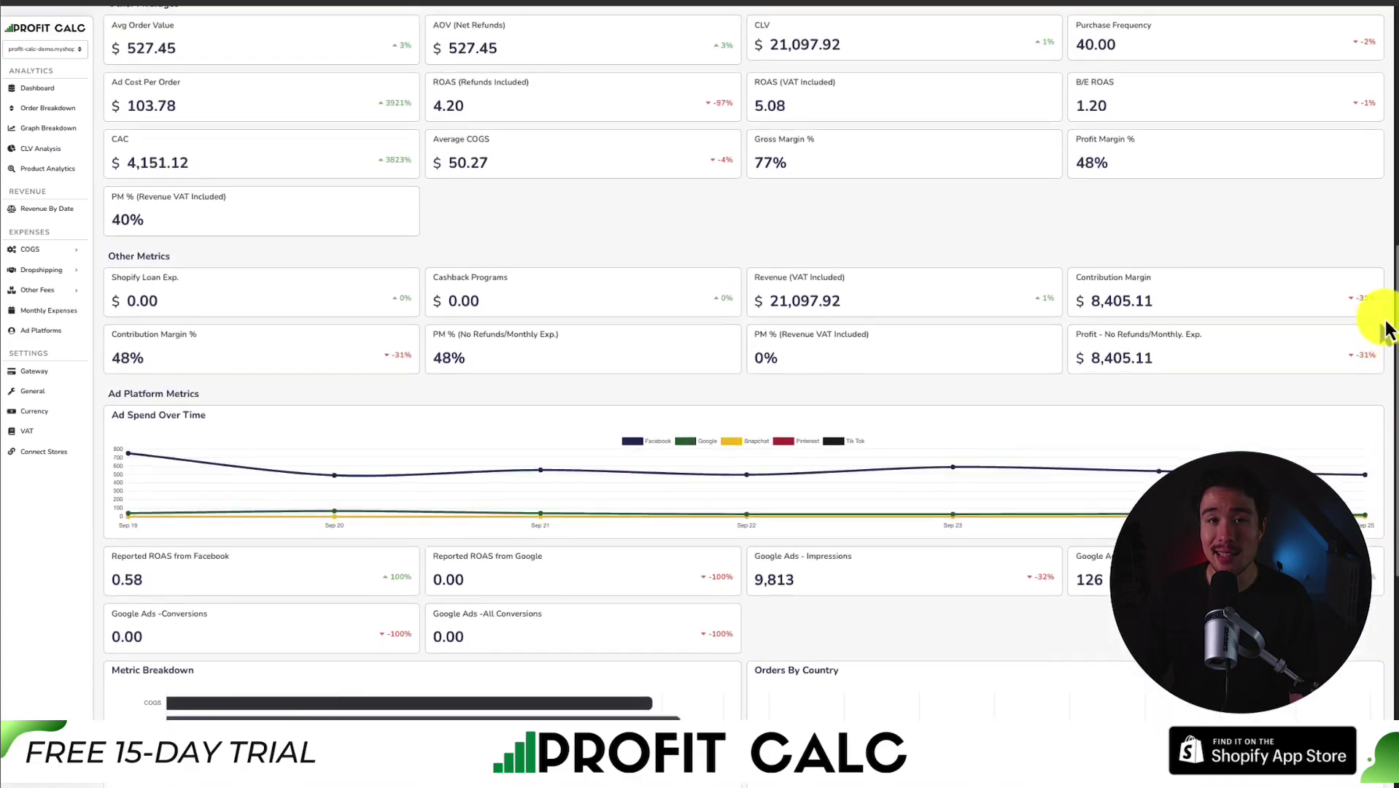
pyautogui.scroll(6, 1382, 292)
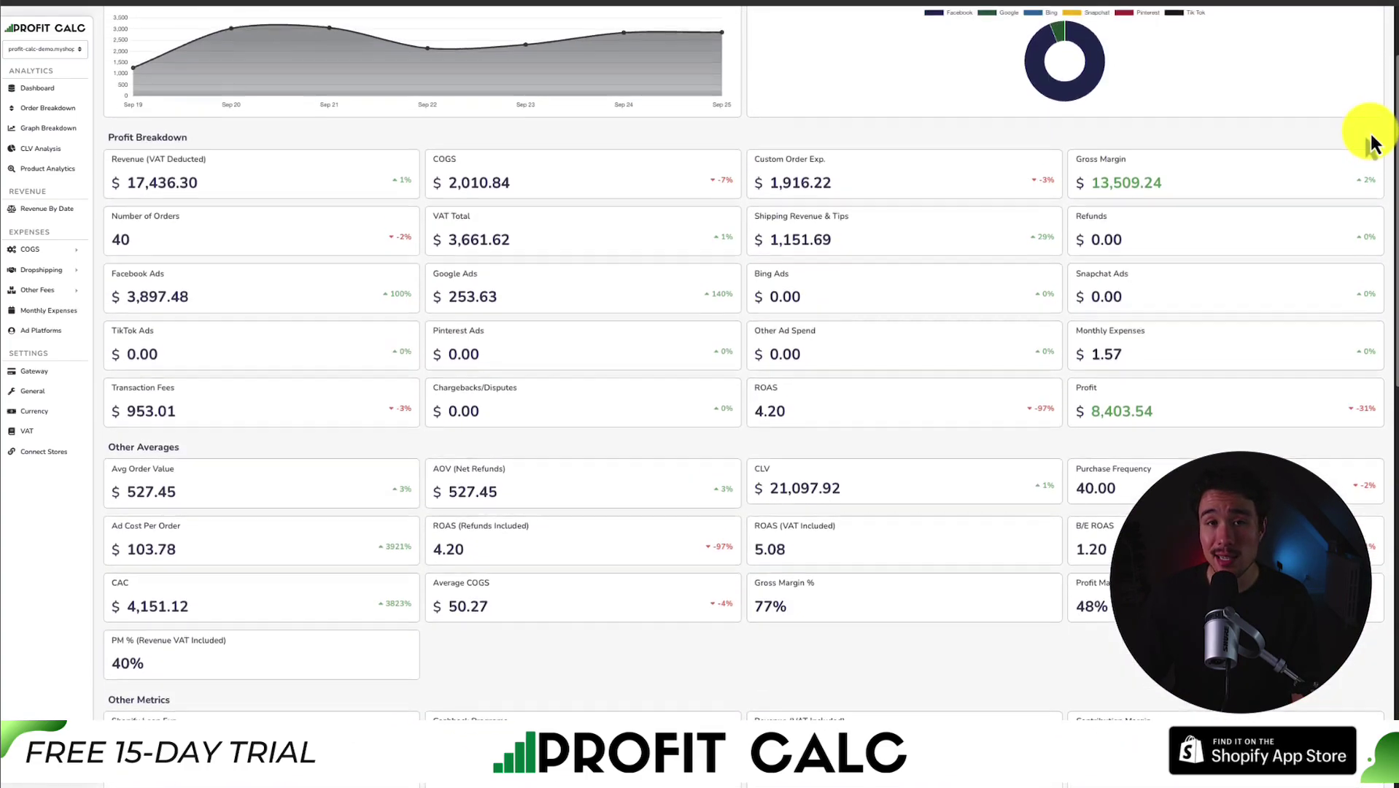
pyautogui.scroll(2, 1369, 139)
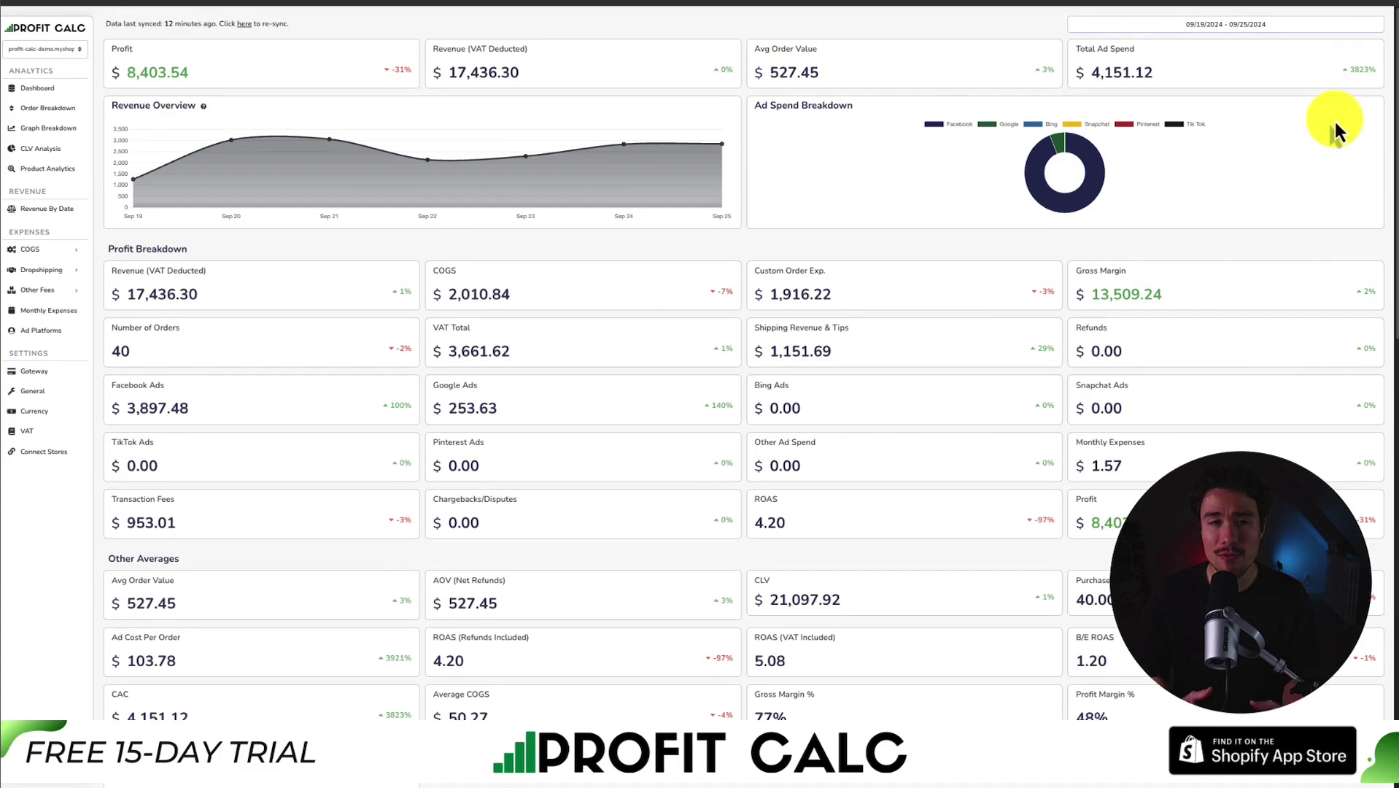